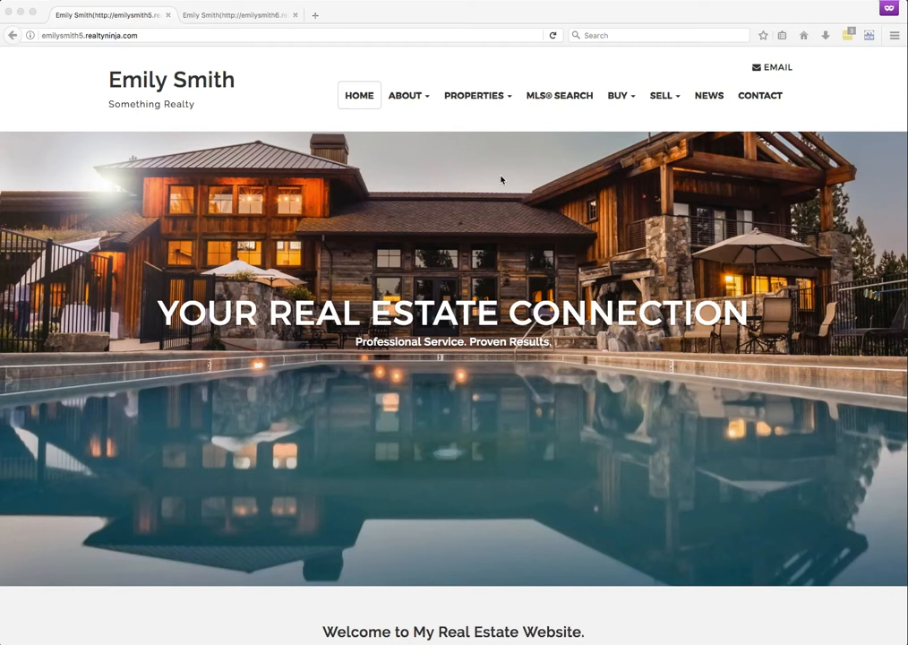
Add the text "Hello!" on a new line below the Contact page's introductory sentence and save the page.
left_click(235, 15)
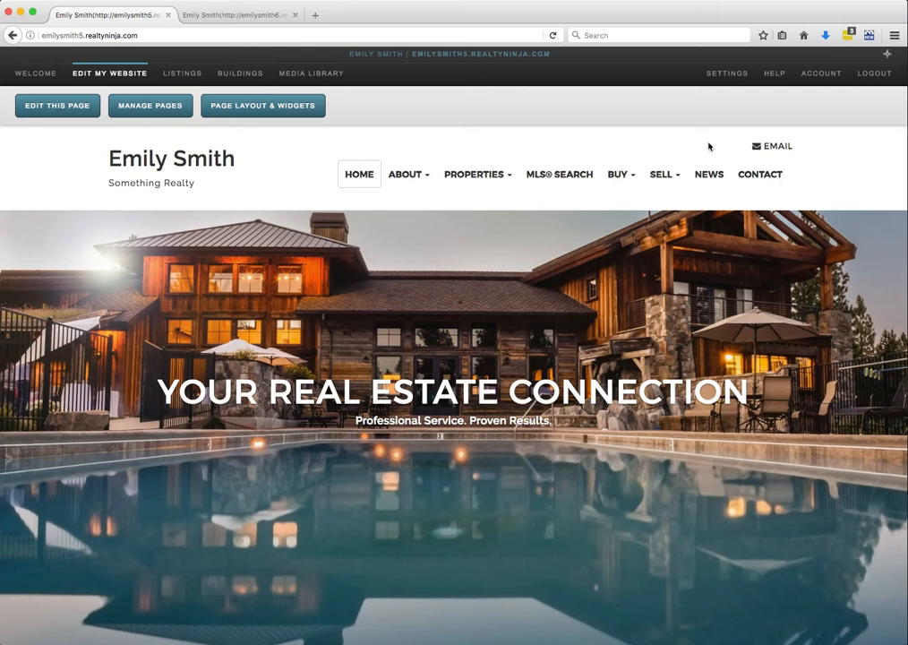
left_click(754, 177)
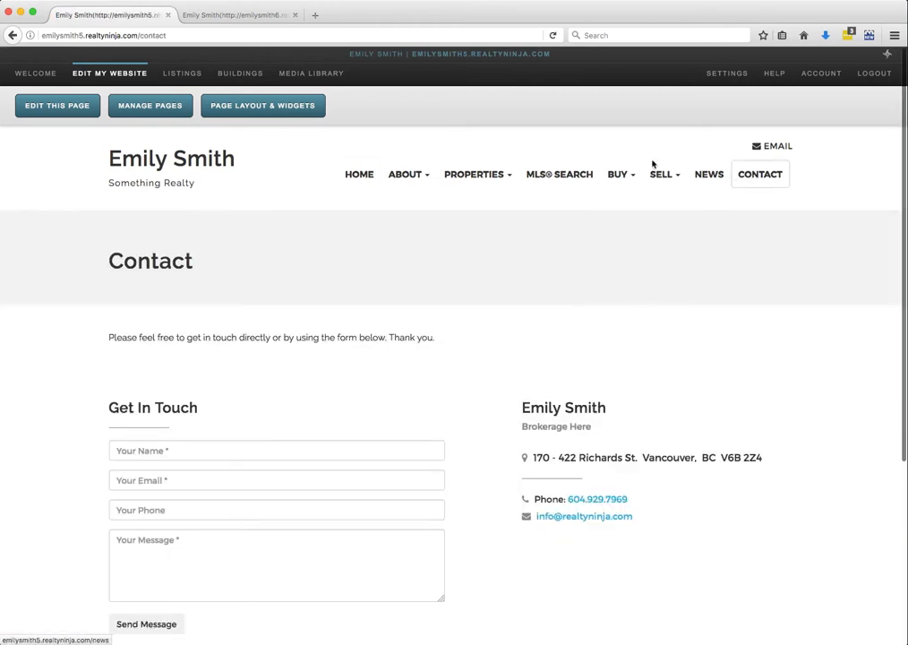
left_click(54, 105)
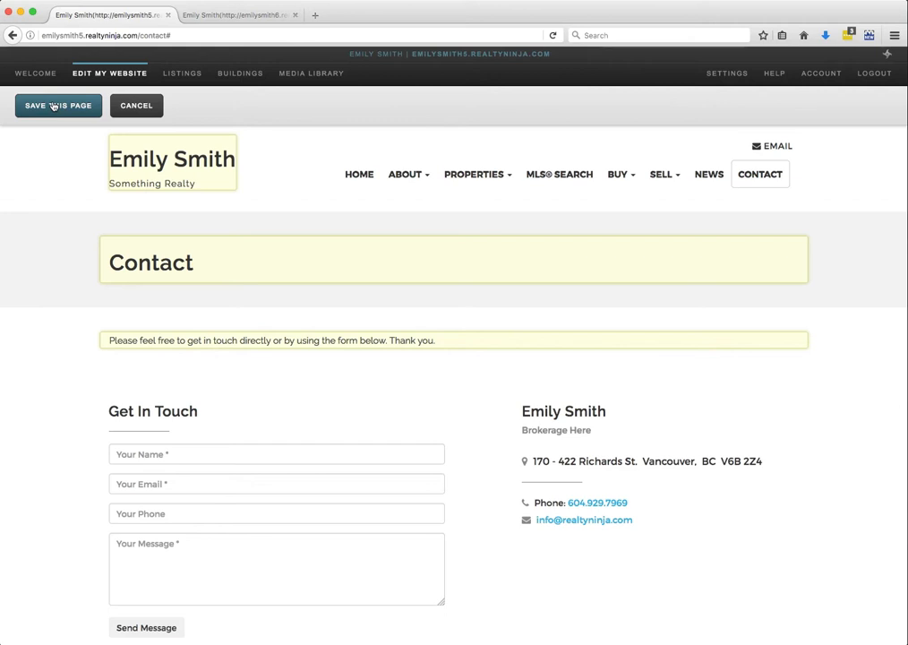
left_click(475, 341)
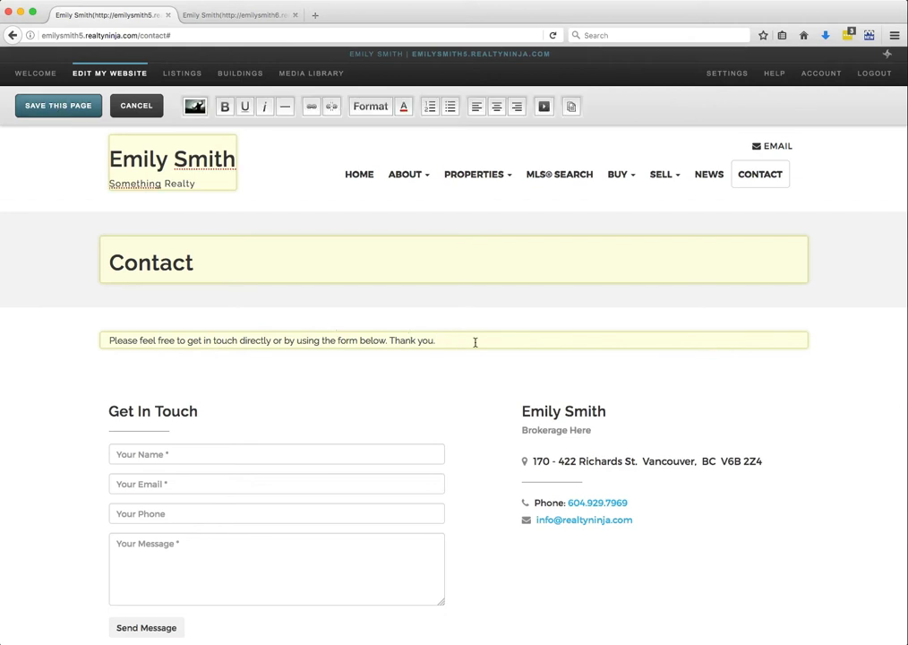
key("Return")
type("Hello!")
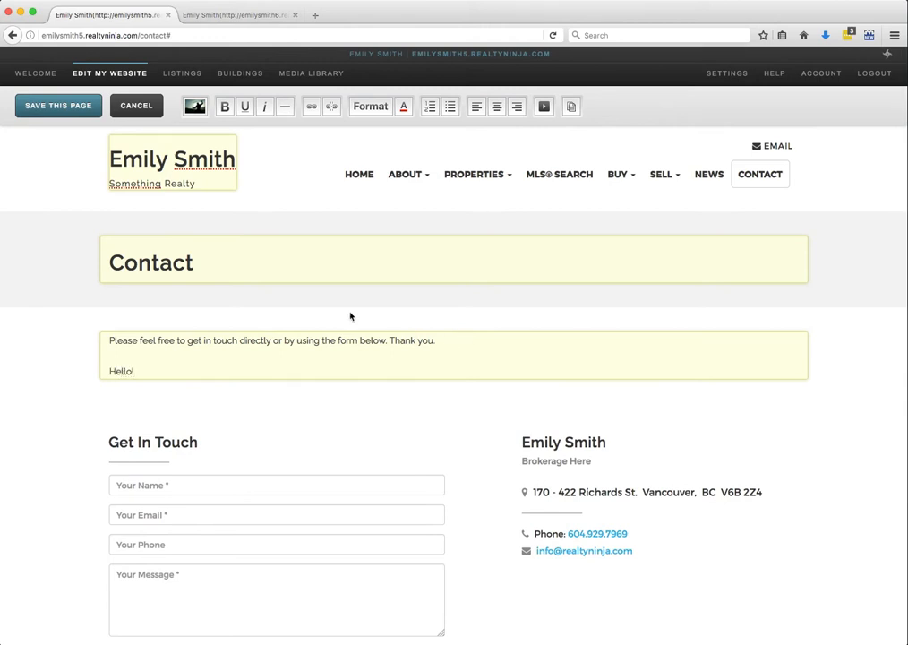
left_click(66, 106)
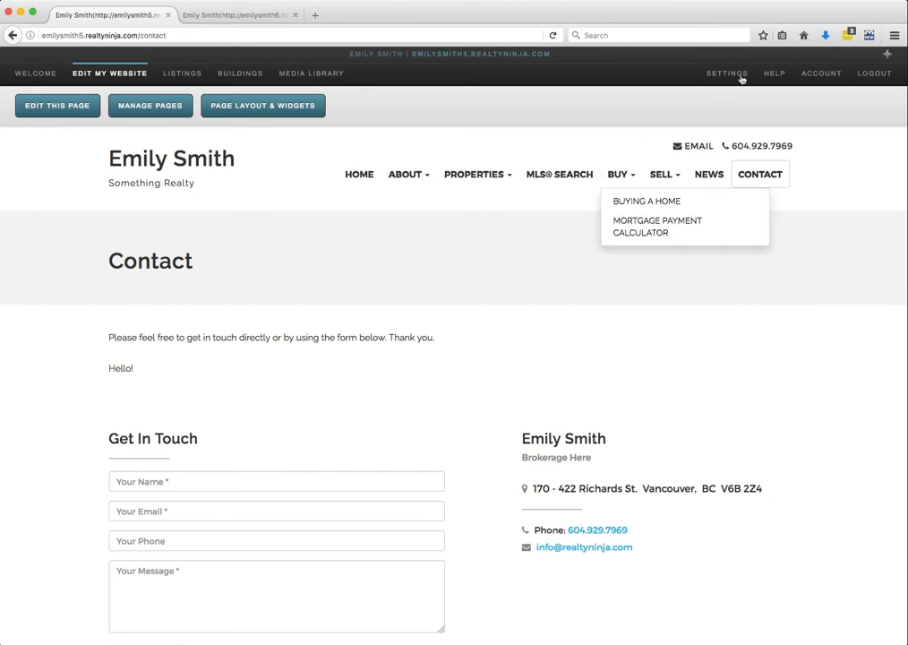
Set brokerage.png as the contact image in the site contact information and apply the change.
left_click(739, 75)
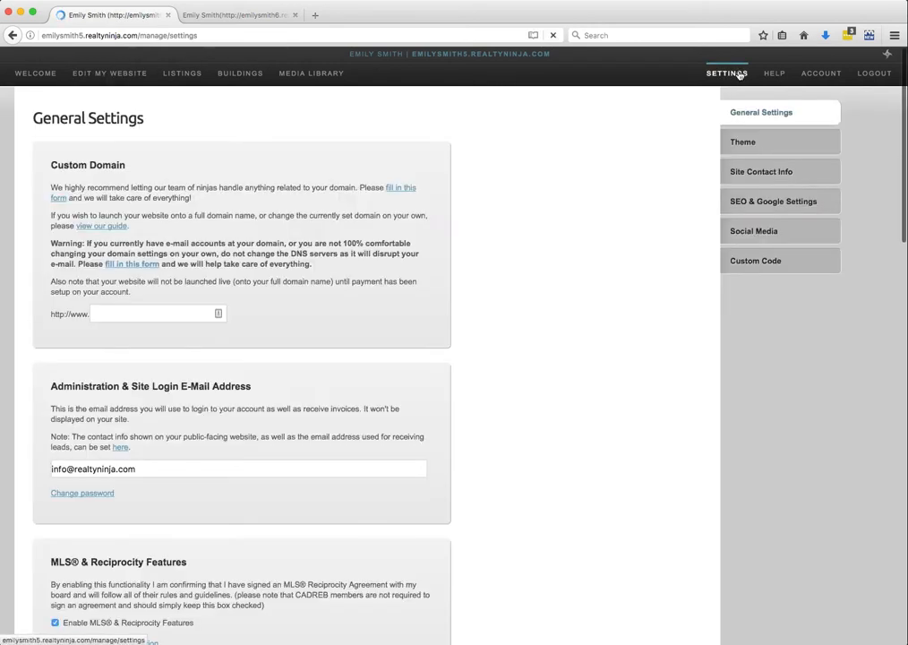
left_click(754, 172)
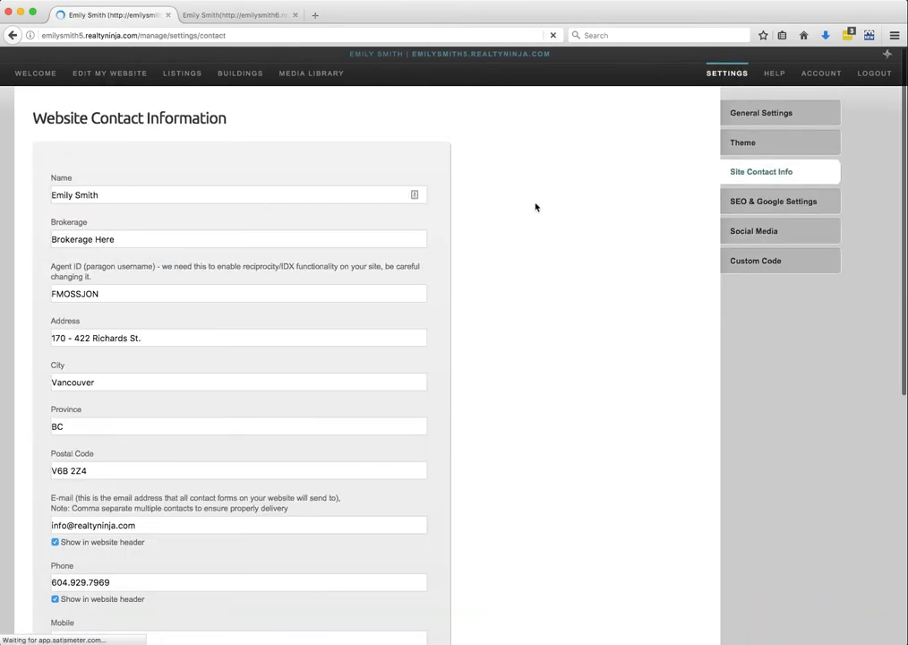
scroll(535, 205, "down", 5)
scroll(537, 255, "down", 4)
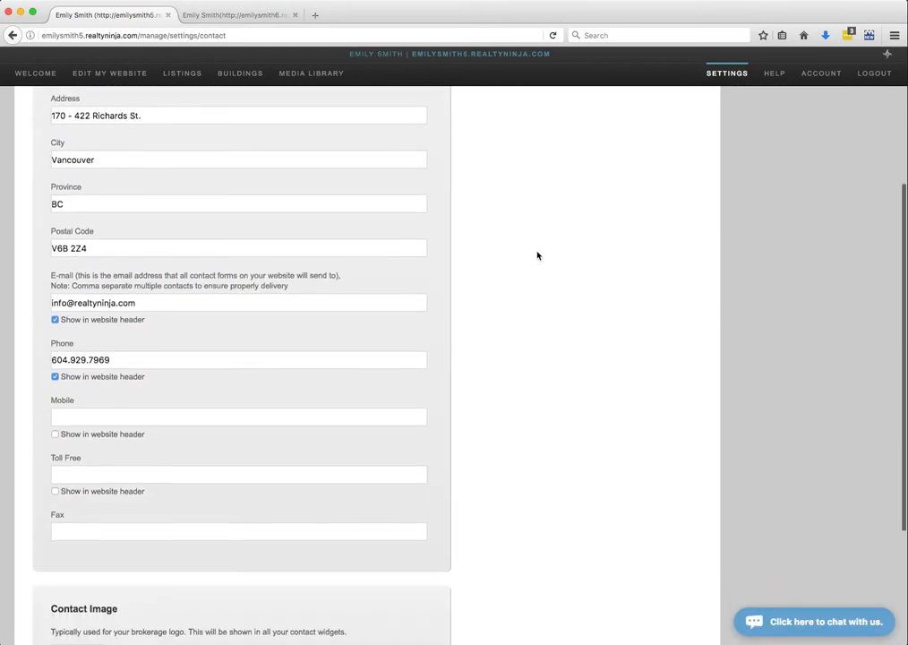
scroll(126, 230, "down", 1)
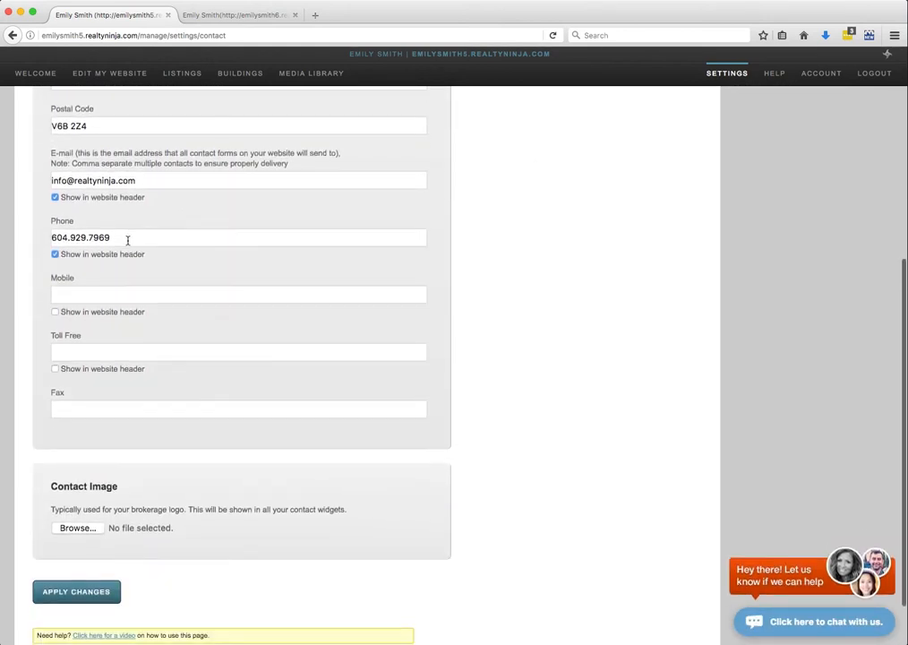
scroll(56, 255, "down", 1)
left_click(77, 483)
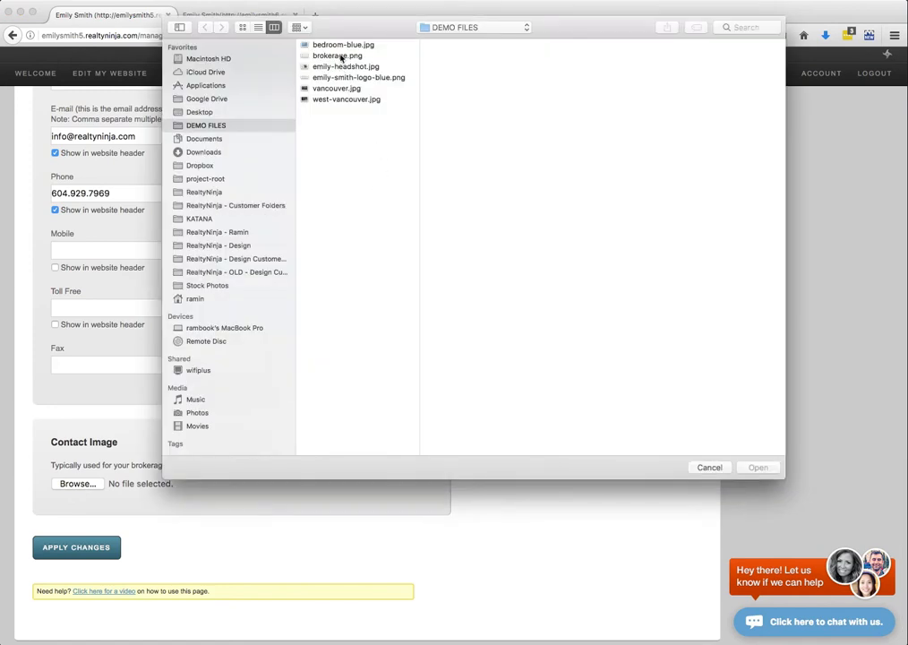
double_click(340, 58)
left_click(76, 547)
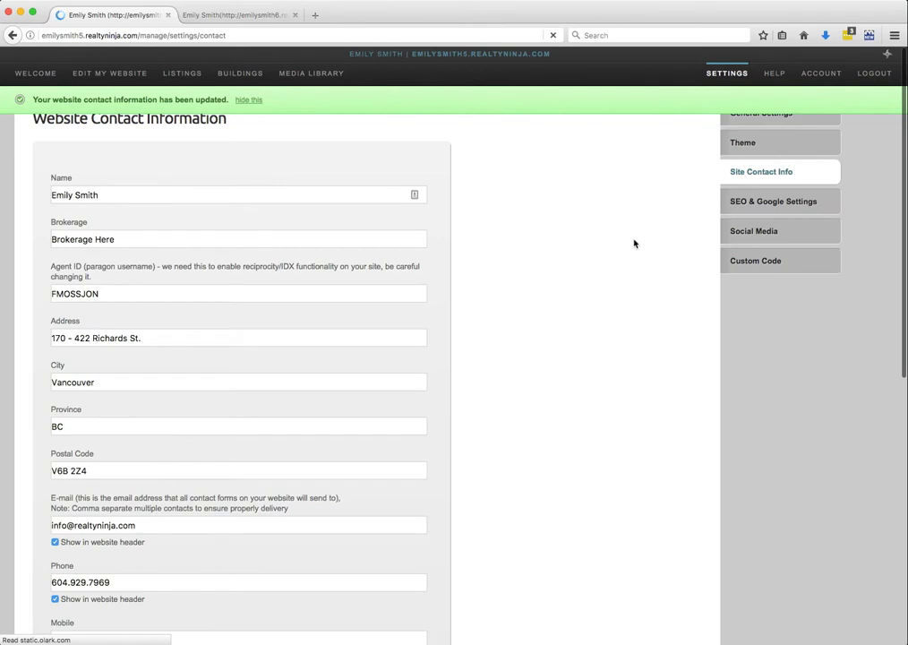
left_click(725, 232)
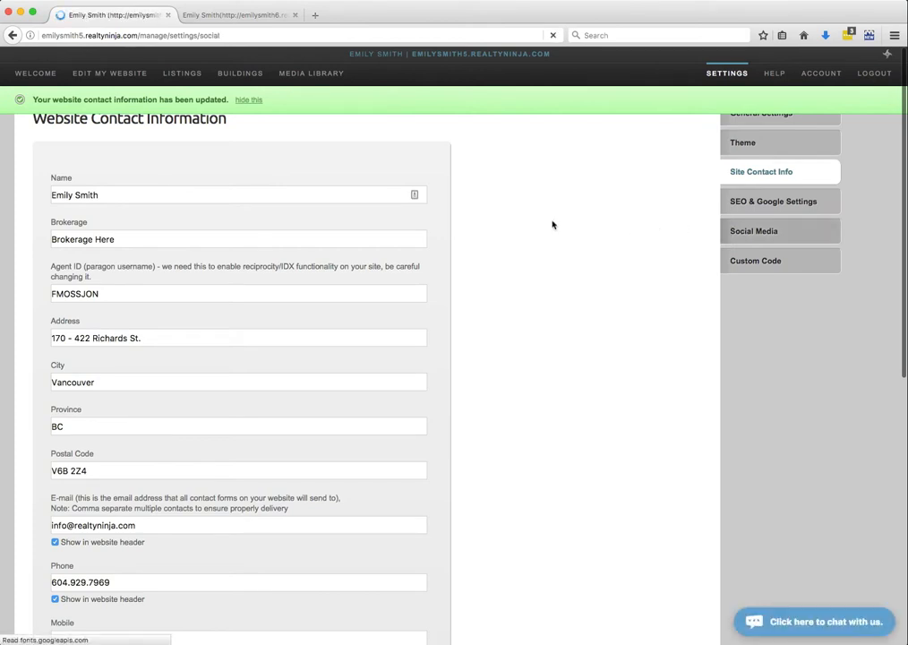
left_click_drag(99, 187, 224, 189)
key("ctrl+c")
left_click(210, 204)
key("ctrl+v")
left_click_drag(100, 307, 144, 308)
key("ctrl+c")
left_click(138, 329)
key("ctrl+v")
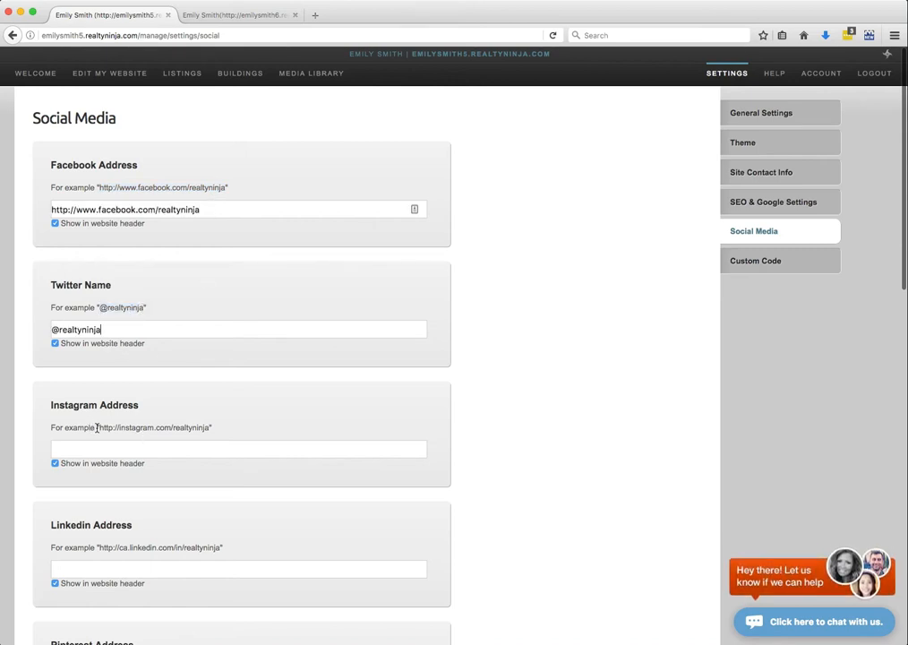
left_click_drag(108, 429, 201, 430)
key("ctrl+c")
left_click(204, 448)
key("ctrl+v")
scroll(529, 412, "down", 10)
left_click(77, 528)
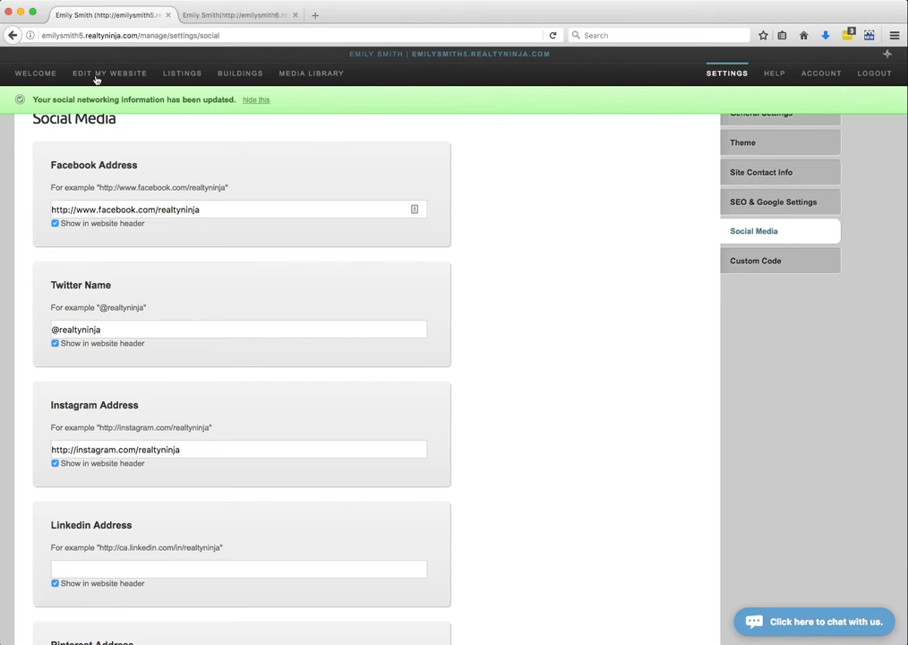
Start editing the home page and delete the text brand name and tagline from its header.
left_click(96, 76)
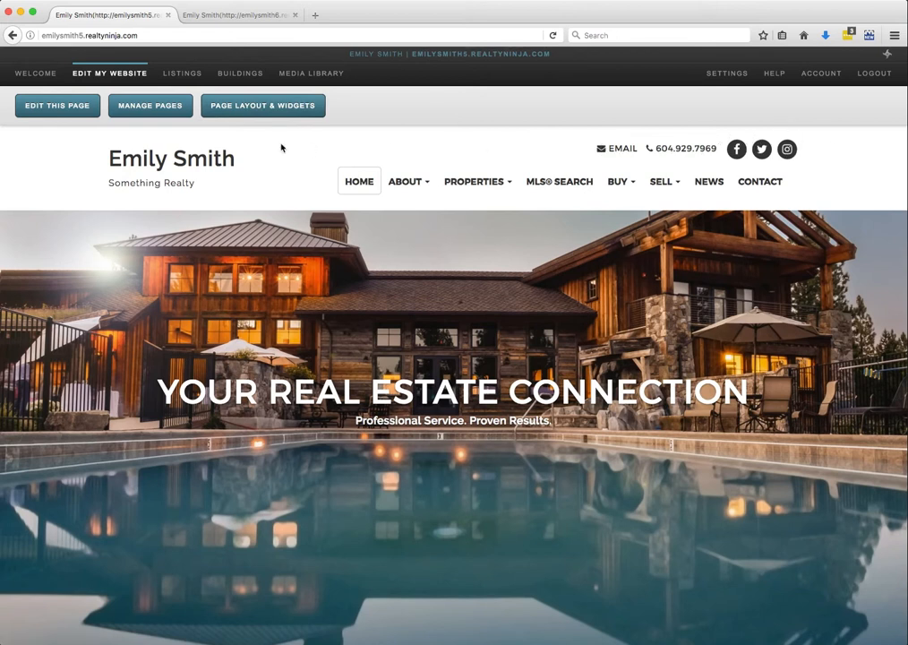
left_click(73, 112)
left_click_drag(211, 186, 50, 140)
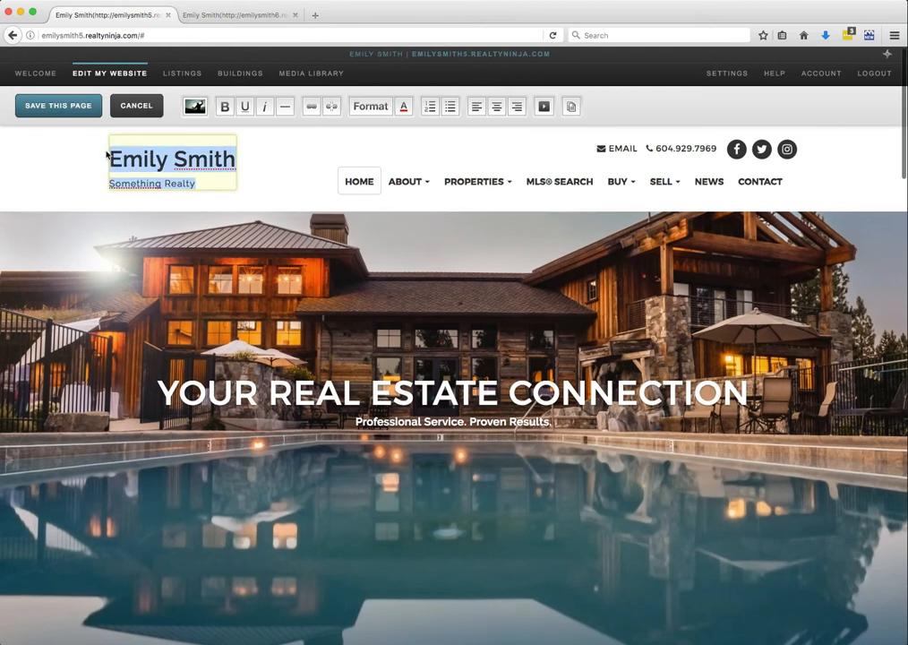
key("BackSpace")
Upload the blue logo PNG, insert it into the empty header brand area, and save the page.
left_click(195, 108)
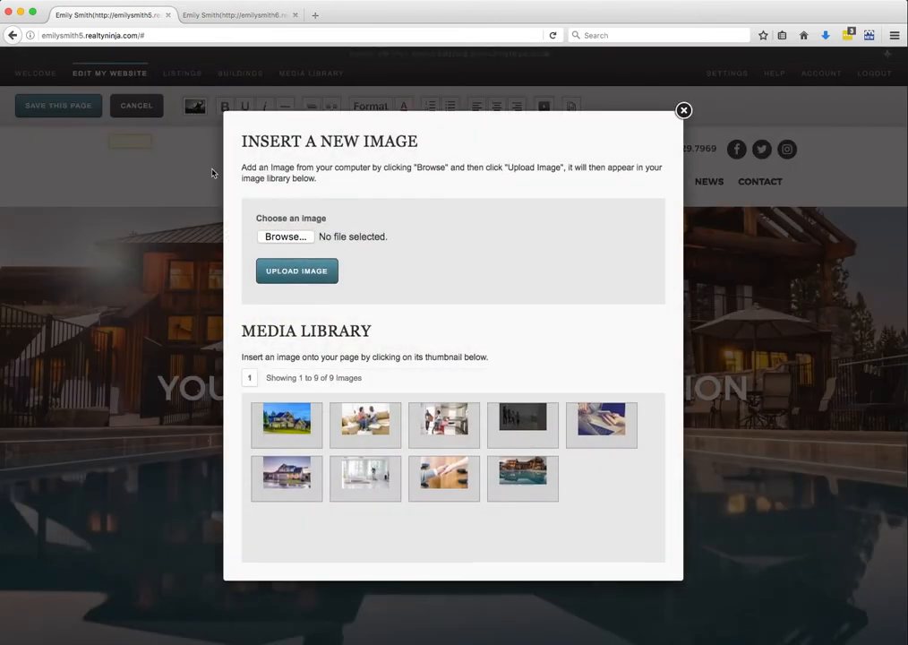
left_click(285, 236)
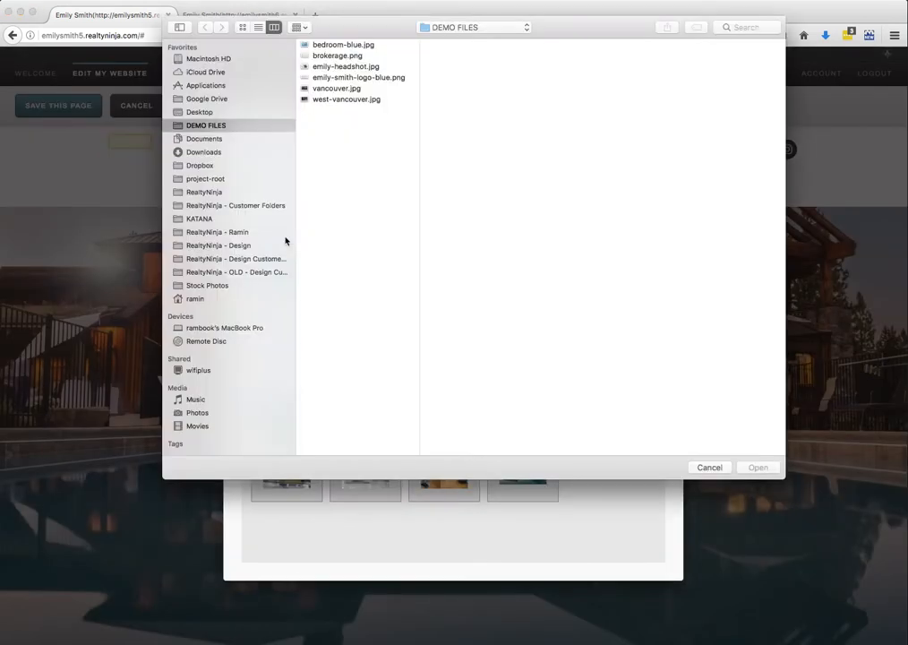
left_click(338, 79)
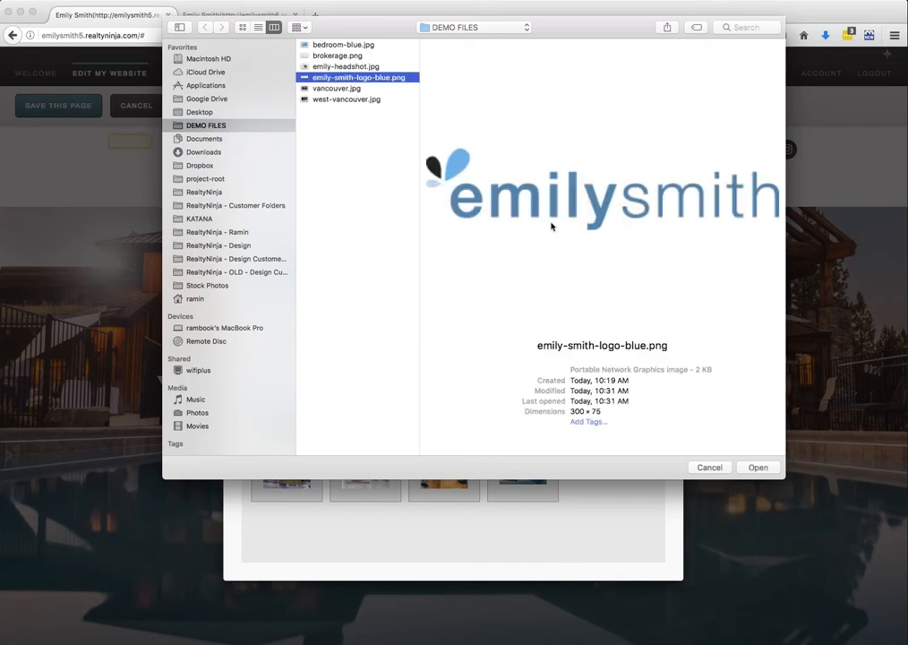
left_click(758, 467)
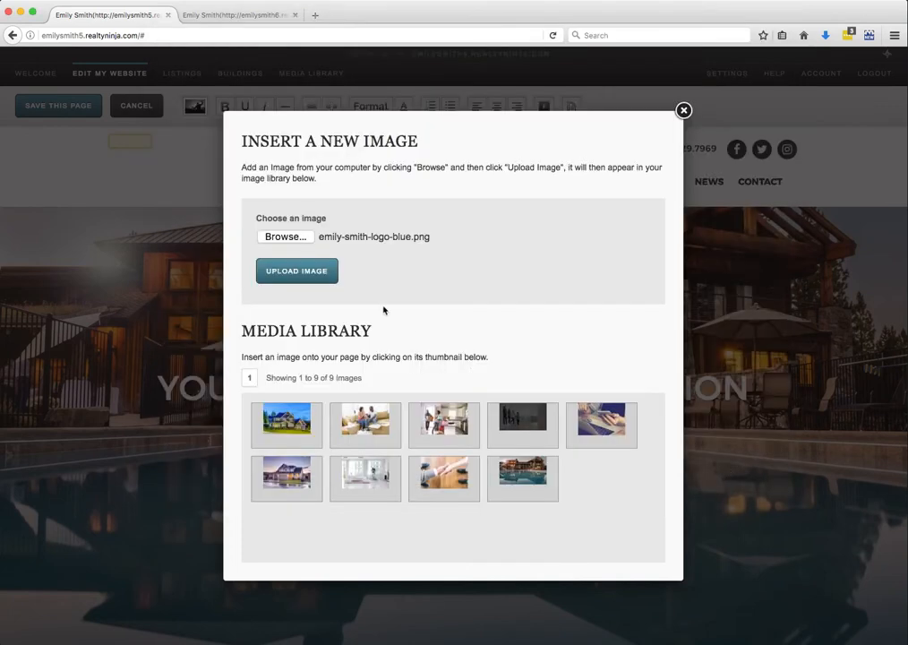
left_click(296, 271)
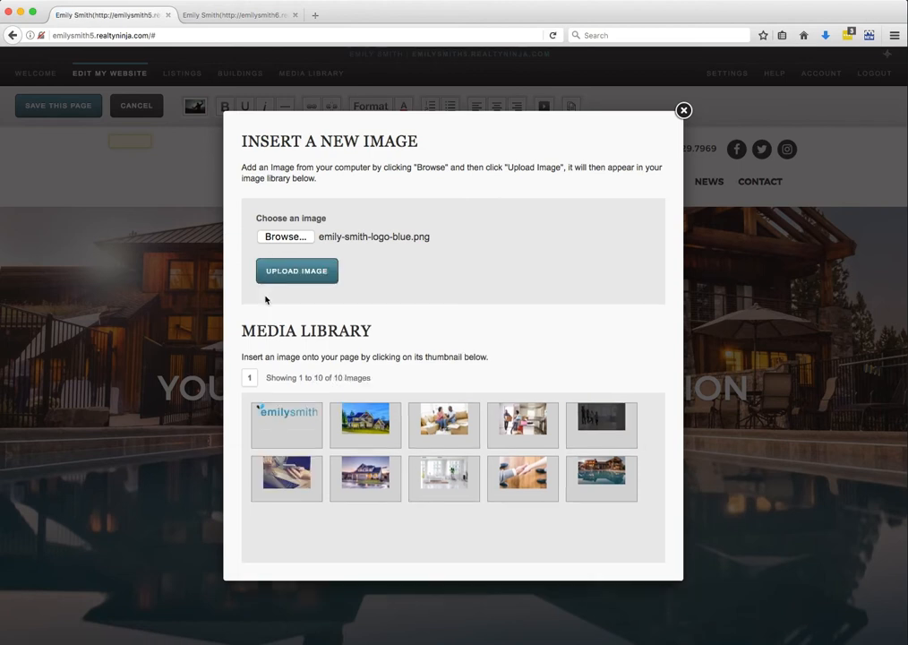
left_click(282, 417)
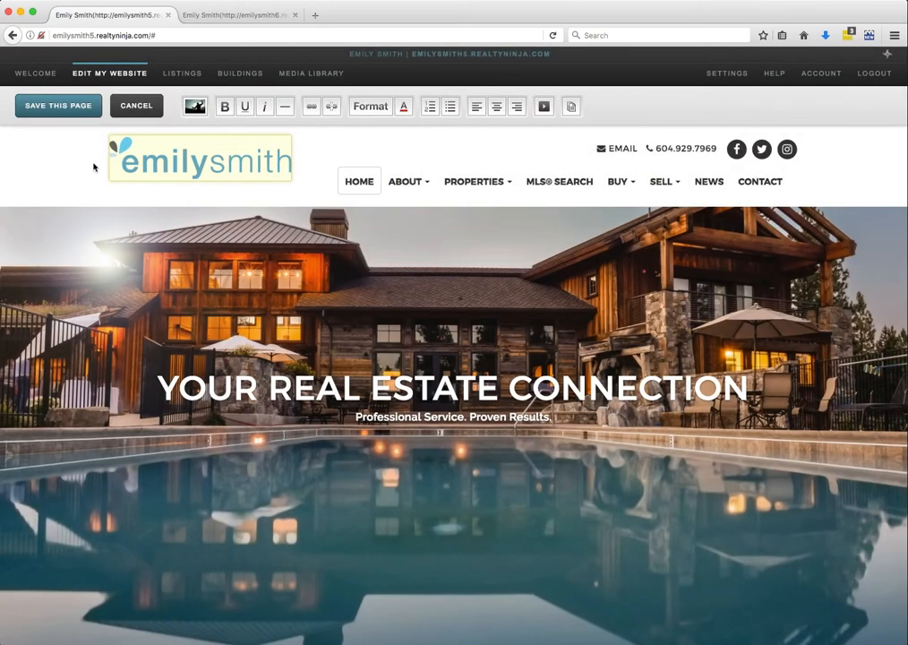
left_click(53, 102)
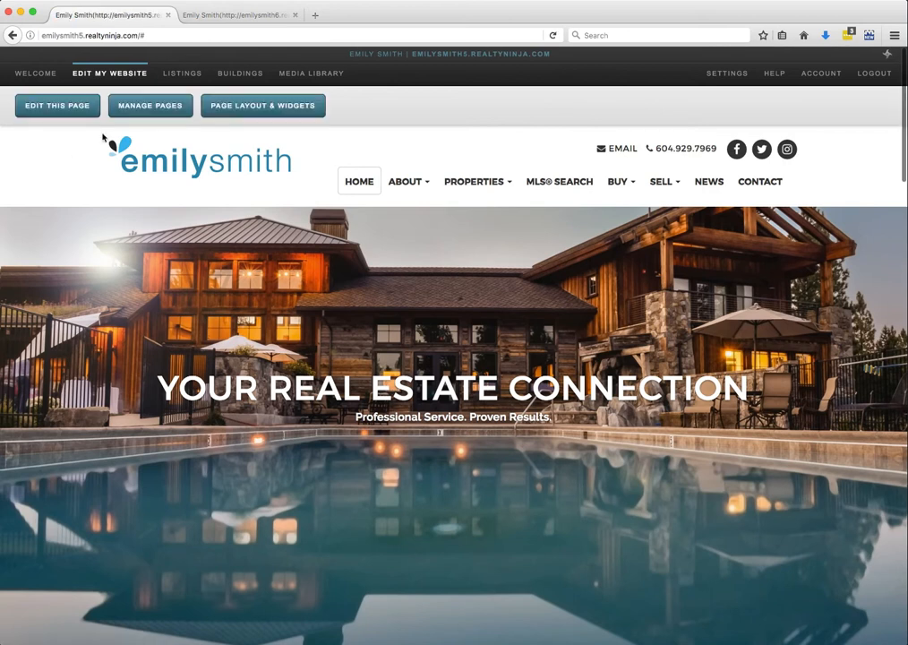
Check the finished example site's header, then set this site's brand and menu alignment to centered in the theme settings and apply it.
left_click(222, 18)
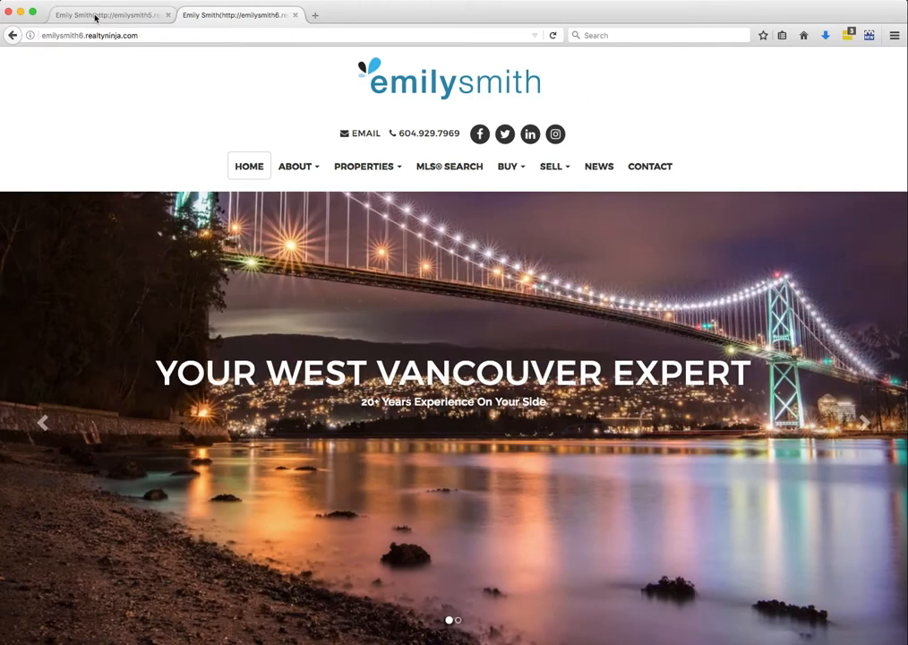
left_click(100, 17)
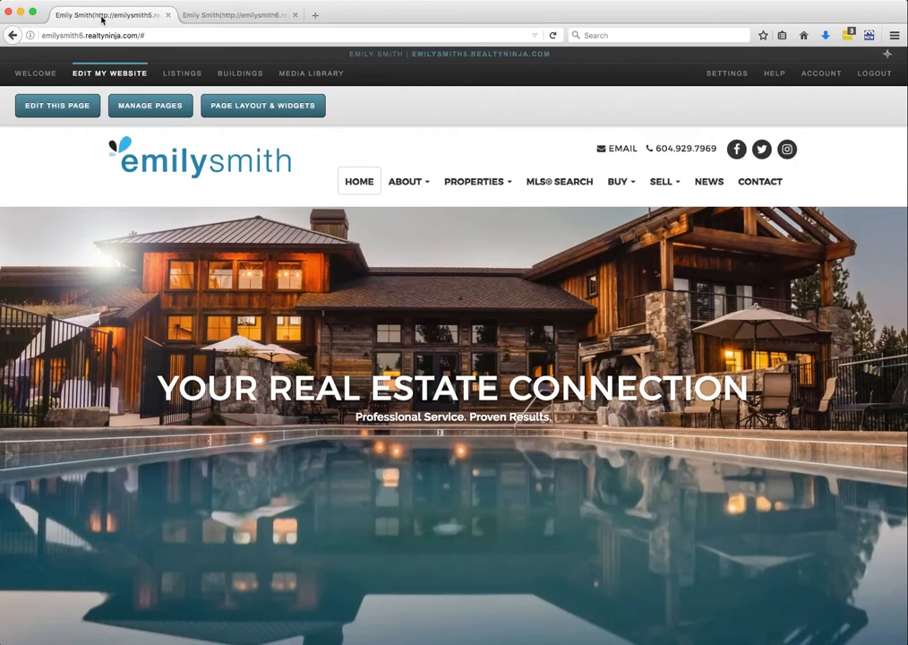
left_click(736, 75)
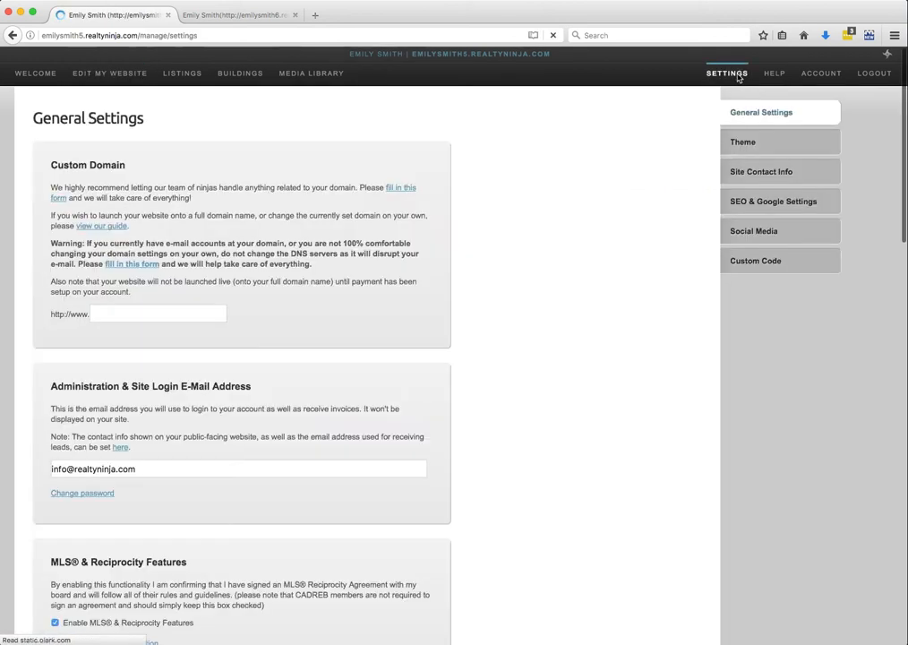
left_click(742, 142)
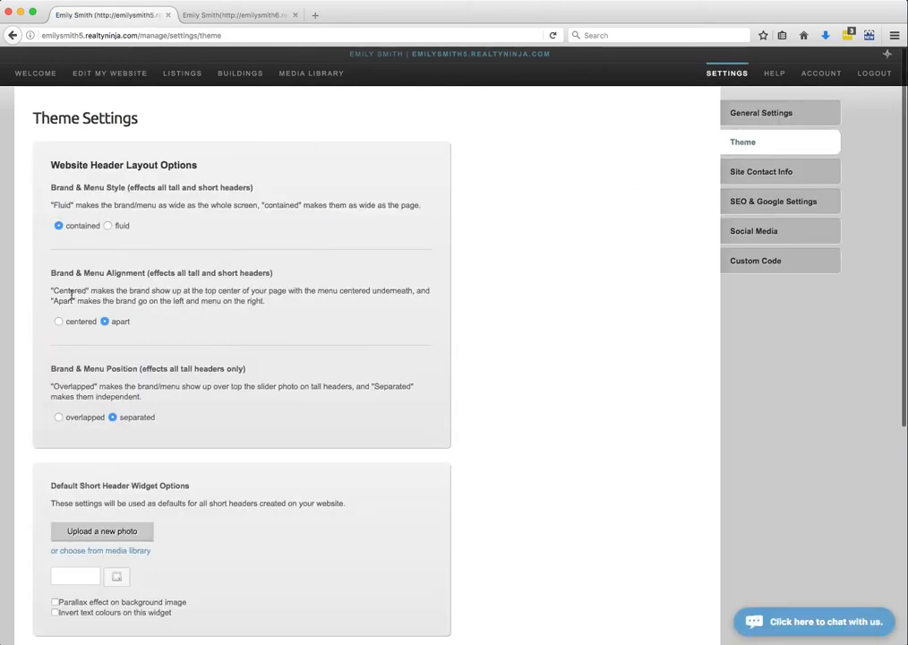
left_click(59, 321)
scroll(305, 319, "down", 5)
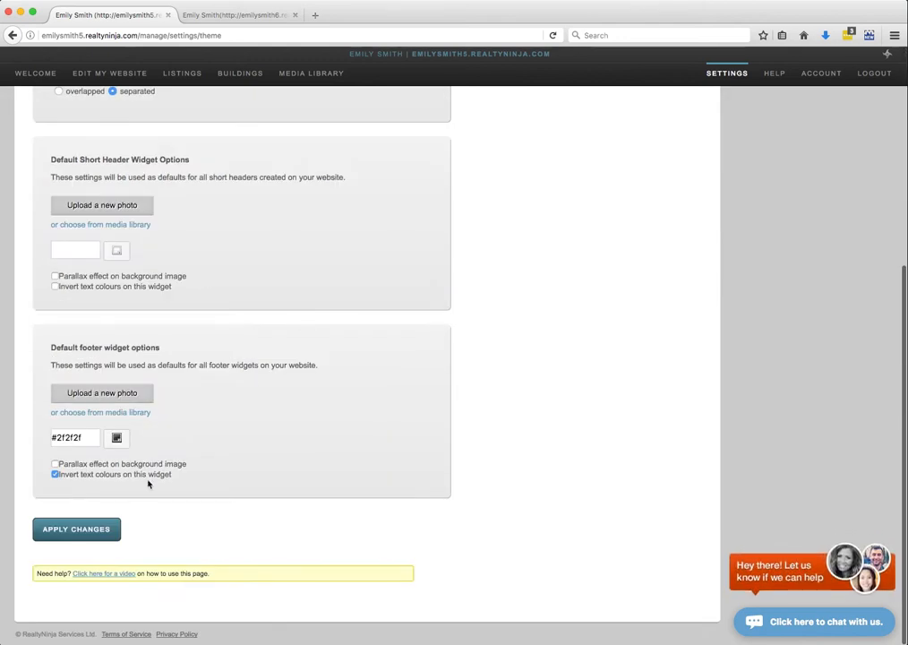
left_click(78, 535)
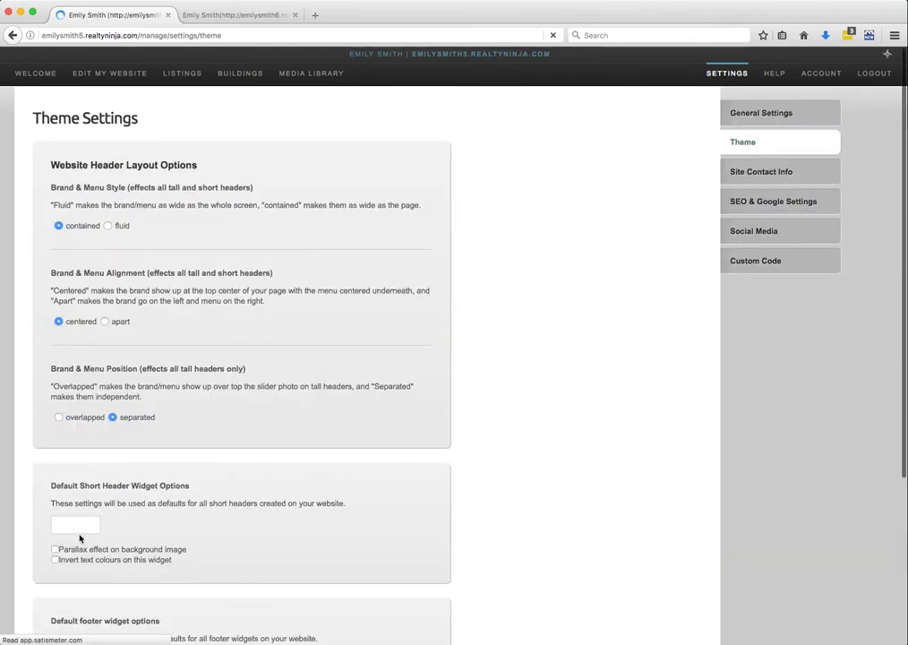
Open the home page's tall header widget options and upload west-vancouver.jpg as the first slide's background photo.
left_click(103, 77)
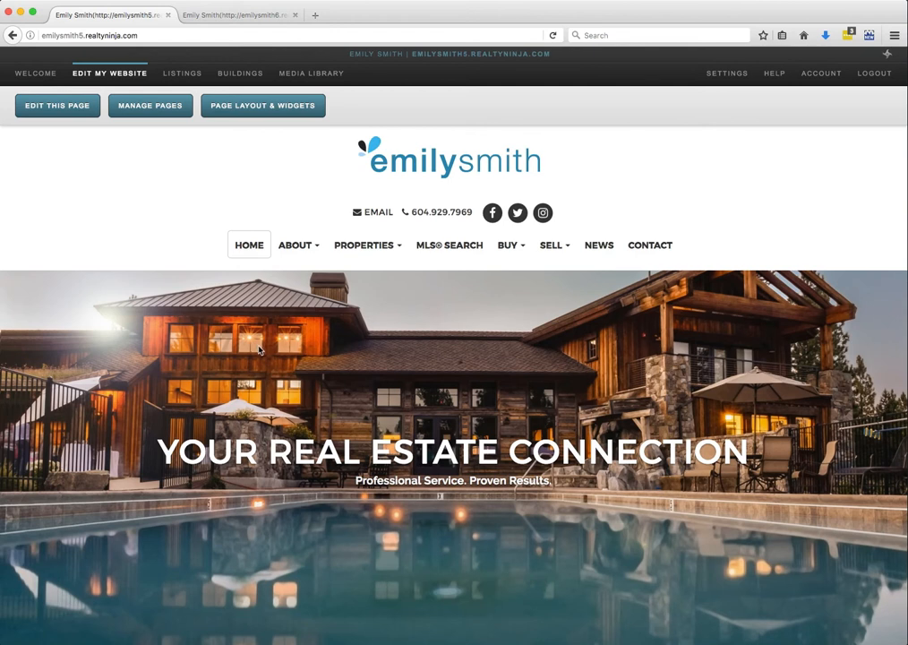
left_click(263, 113)
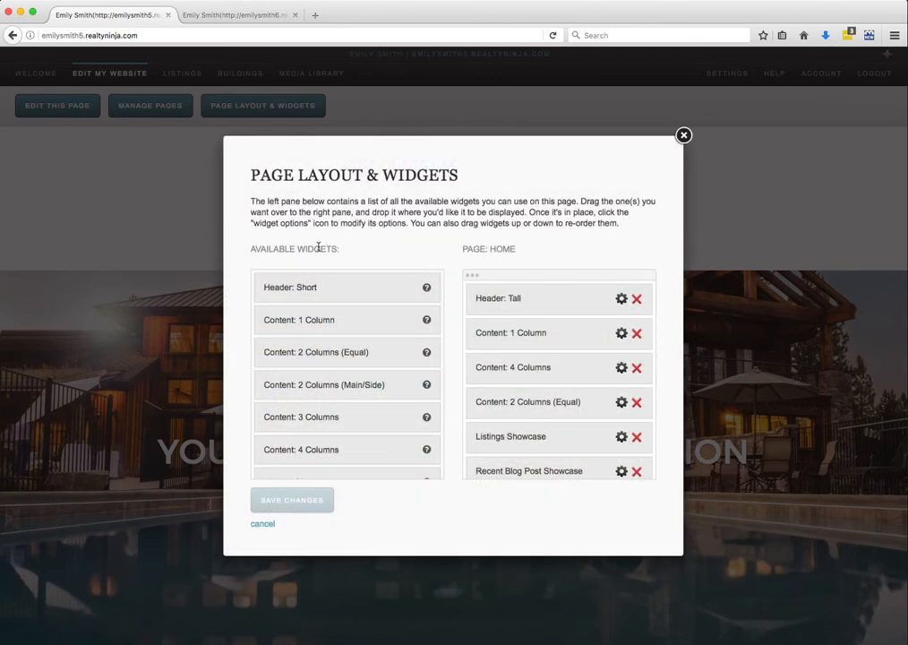
scroll(374, 361, "down", 10)
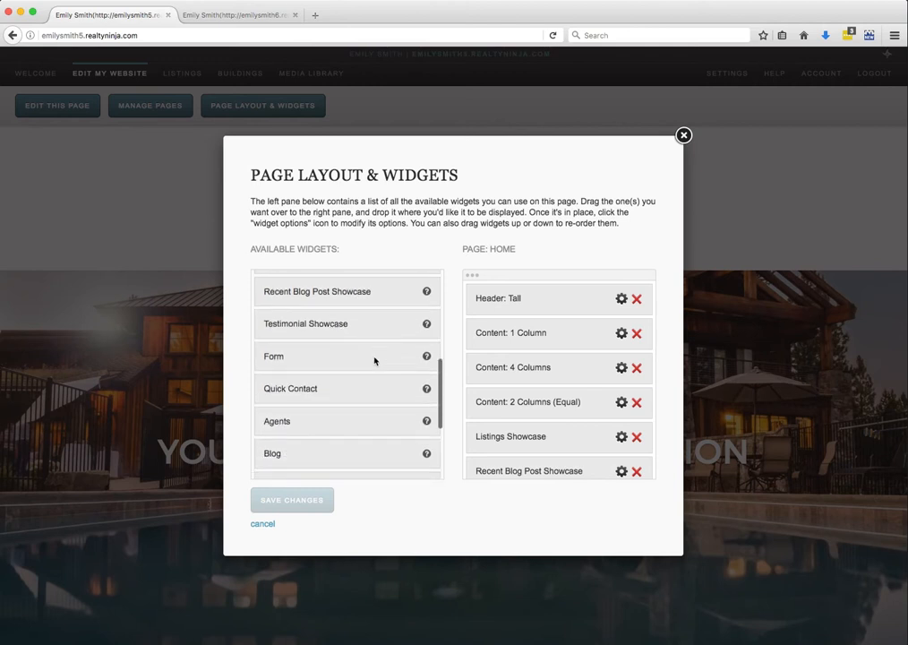
scroll(374, 361, "up", 10)
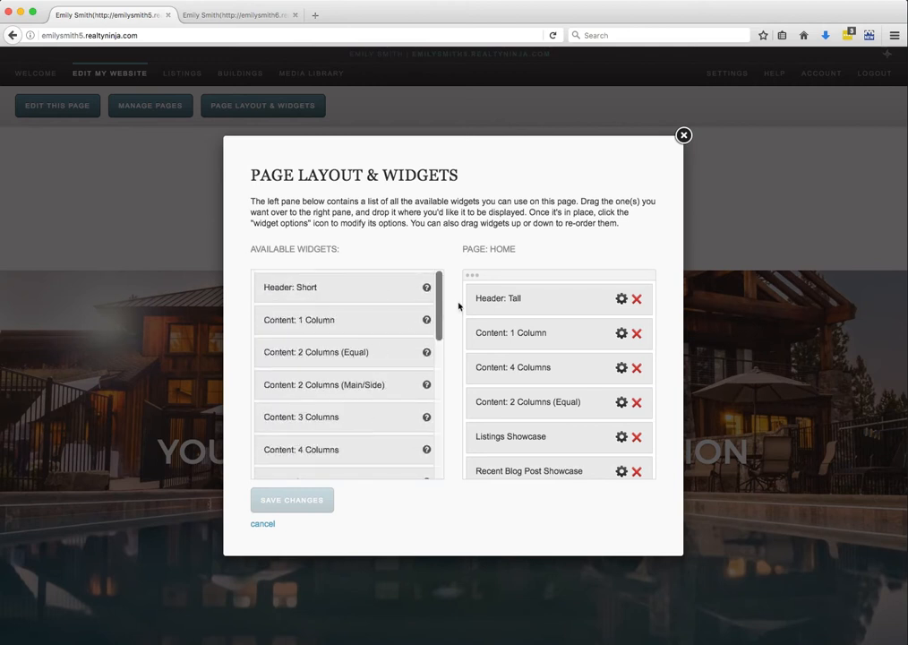
scroll(569, 328, "down", 3)
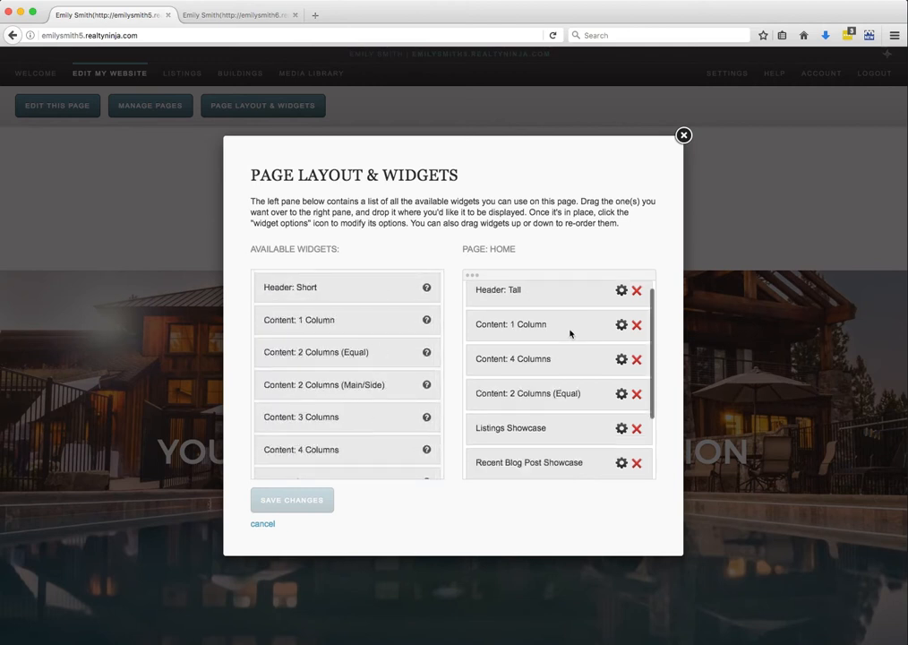
scroll(569, 331, "up", 3)
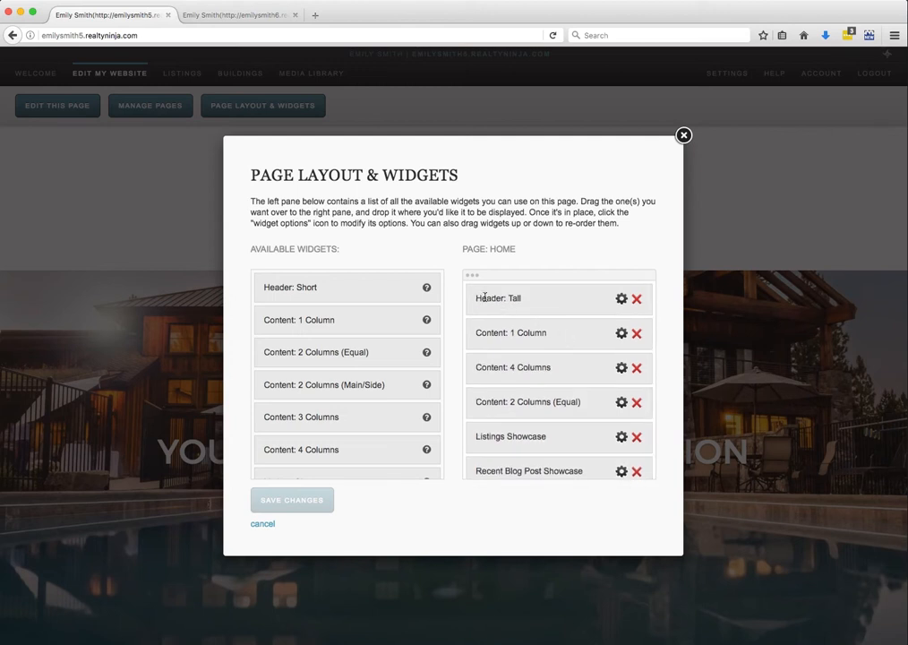
left_click(621, 299)
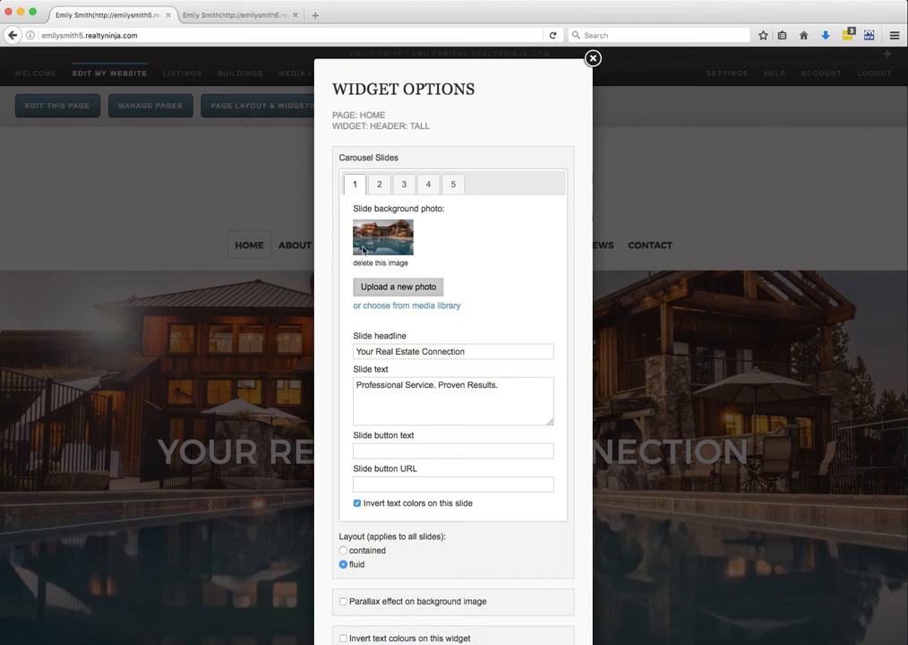
left_click(376, 287)
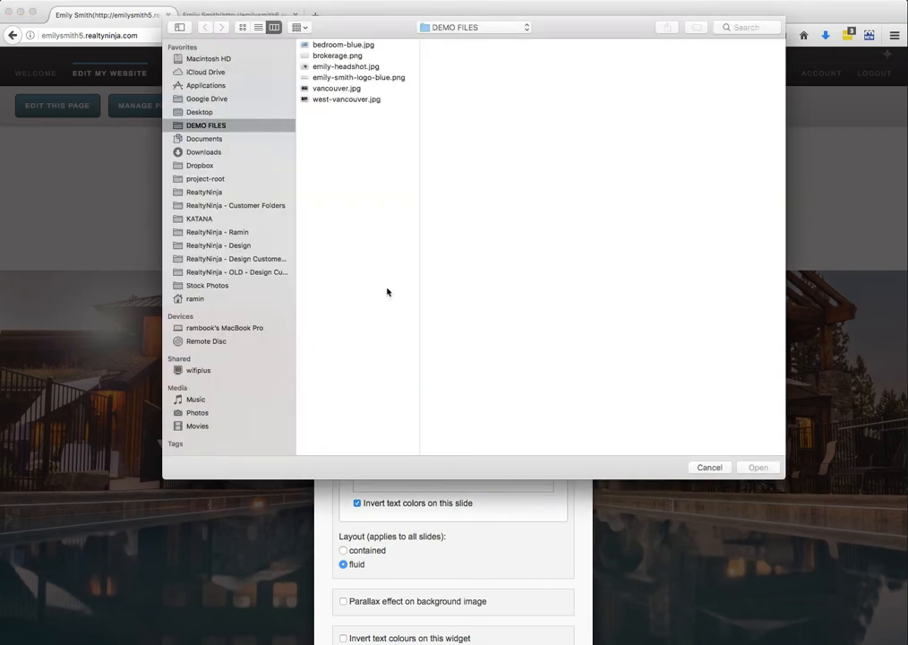
left_click(329, 101)
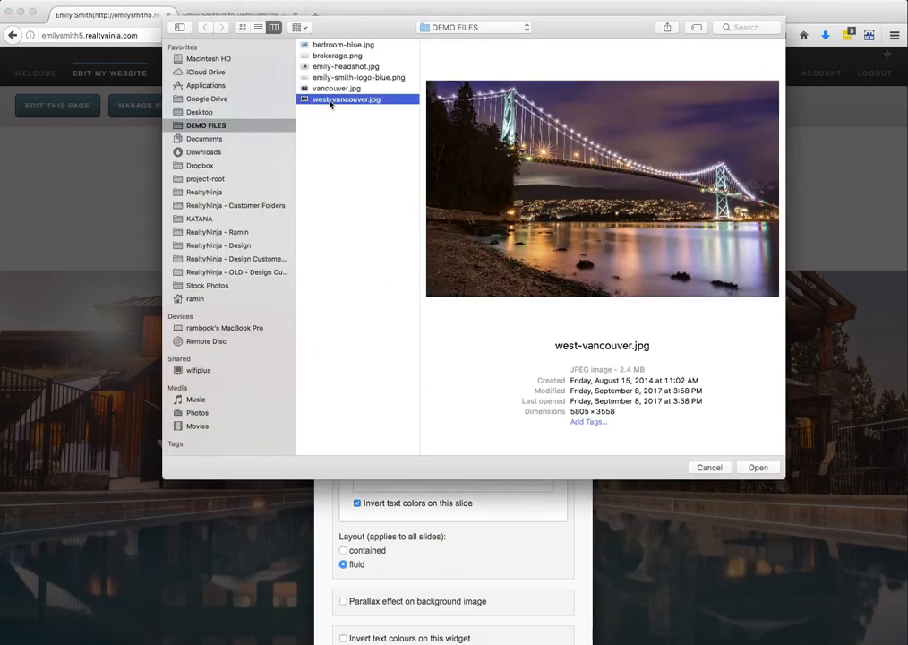
double_click(329, 100)
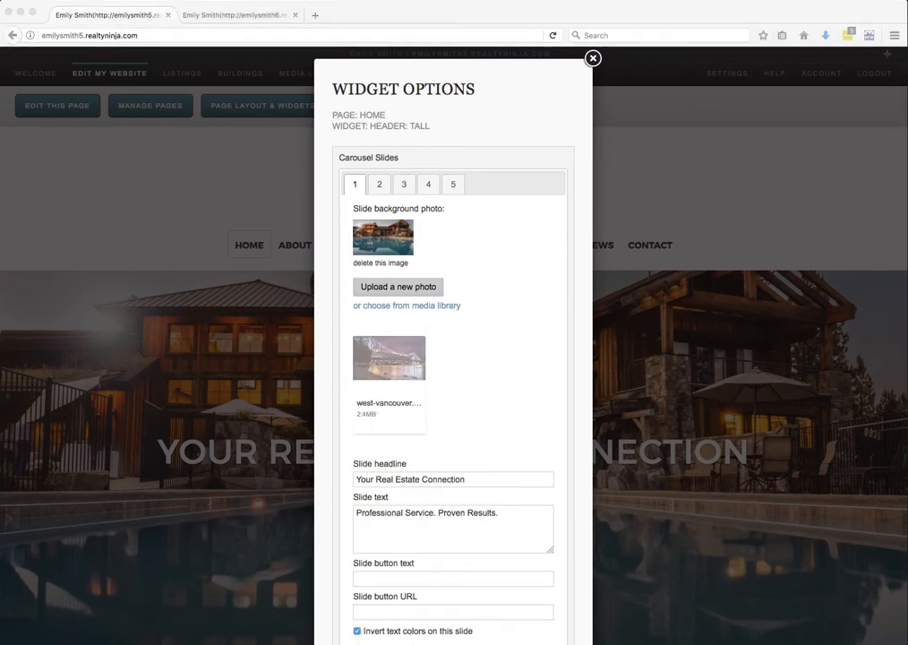
Set the first slide's headline to "Your West Vancouver Expert" and its text to "20+ Years Experience On Your Side".
scroll(494, 302, "down", 3)
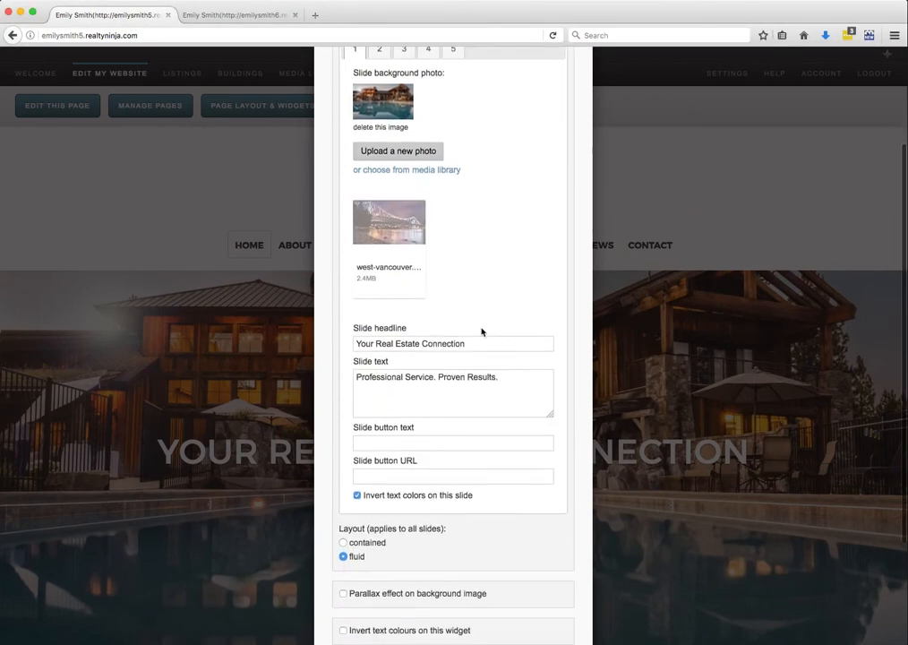
left_click_drag(531, 343, 348, 344)
type("Your West Vancouver Expert")
key("super+Tab")
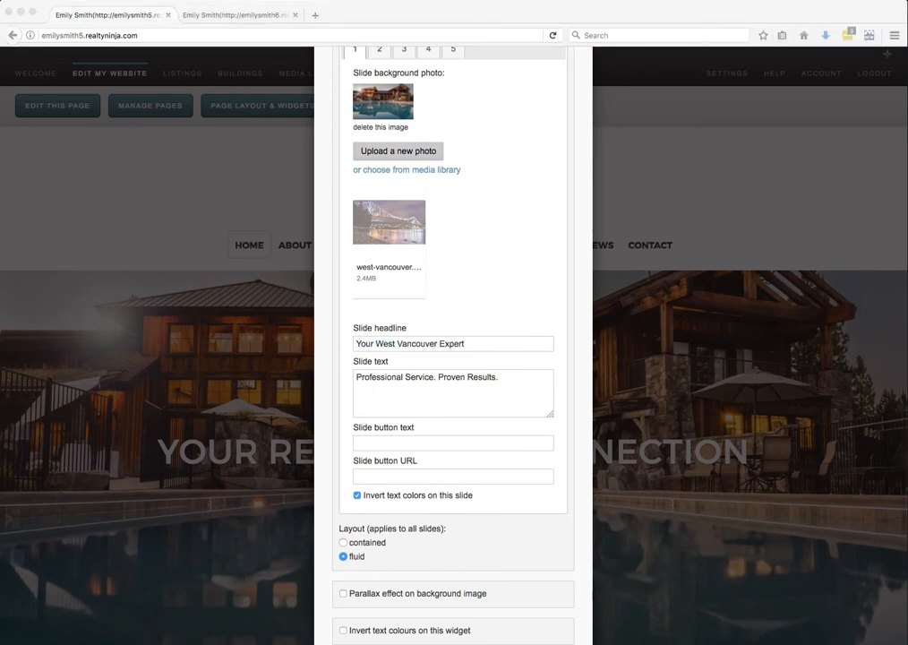
left_click(497, 381)
key("super+a")
type("20+ Years Experience On Your Side")
scroll(489, 301, "up", 2)
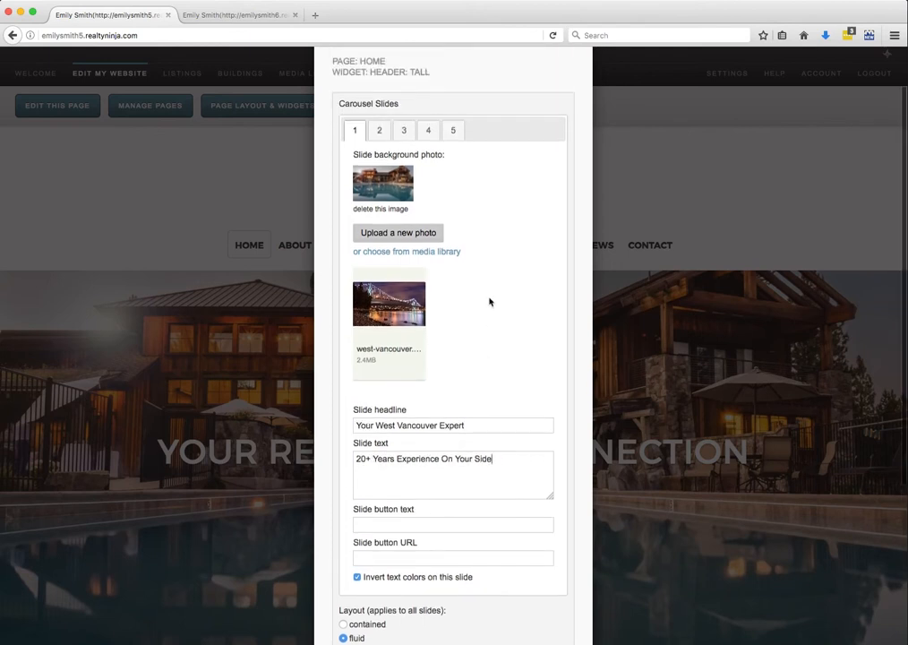
Upload vancouver.jpg as the background photo of the second carousel slide.
left_click(377, 133)
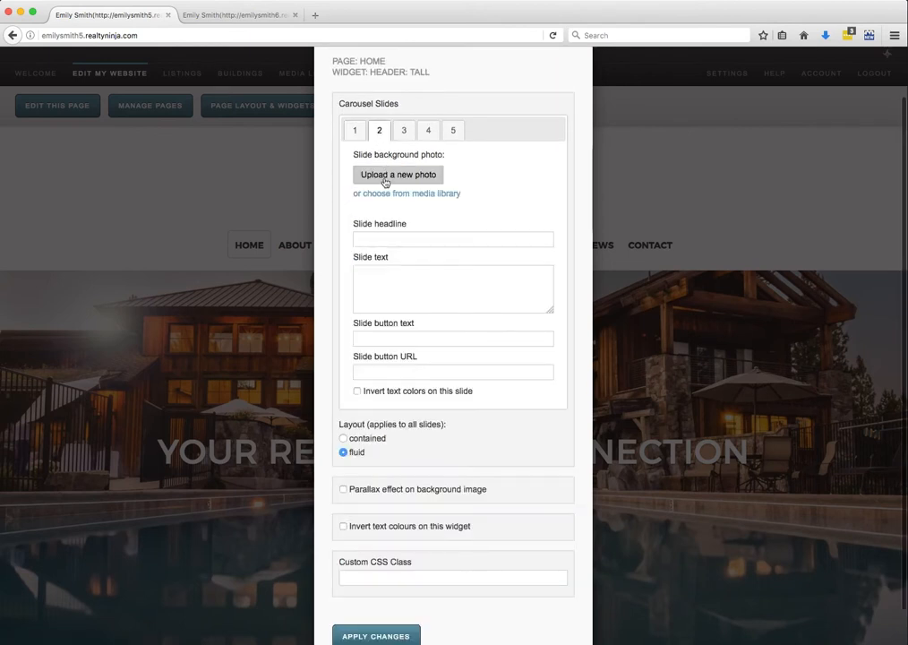
left_click(389, 176)
left_click(327, 90)
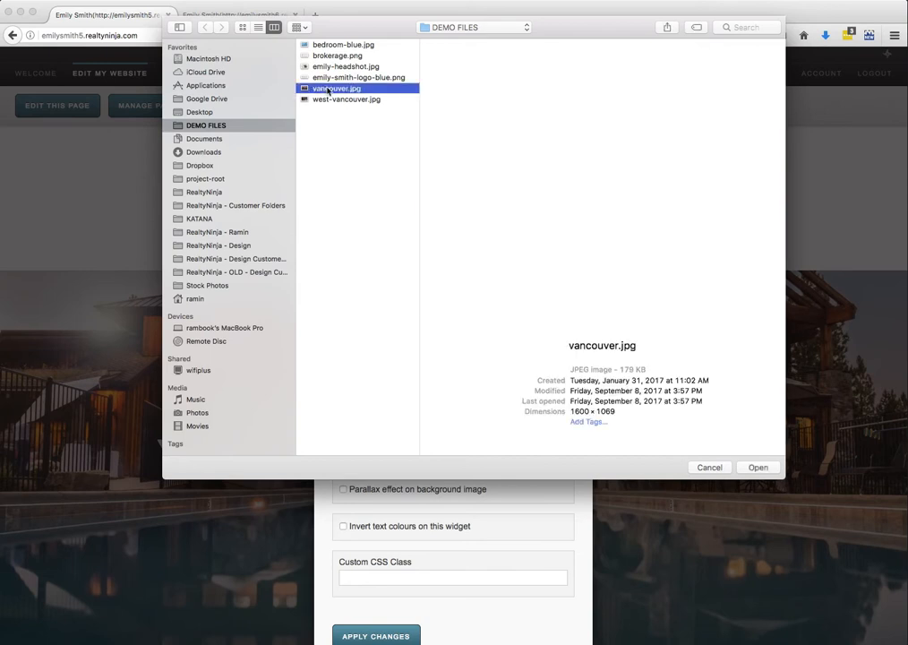
key("Return")
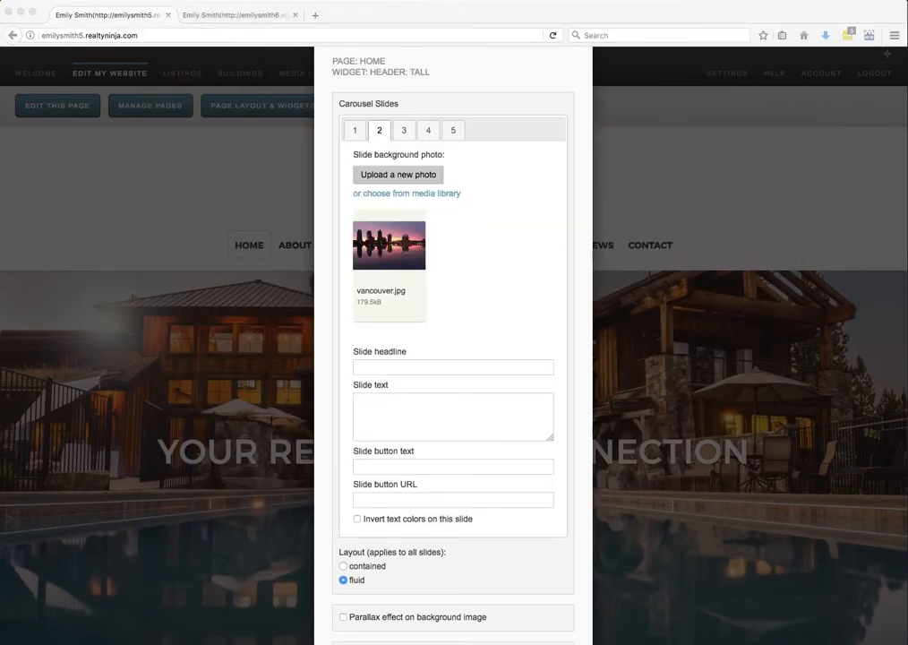
left_click(496, 287)
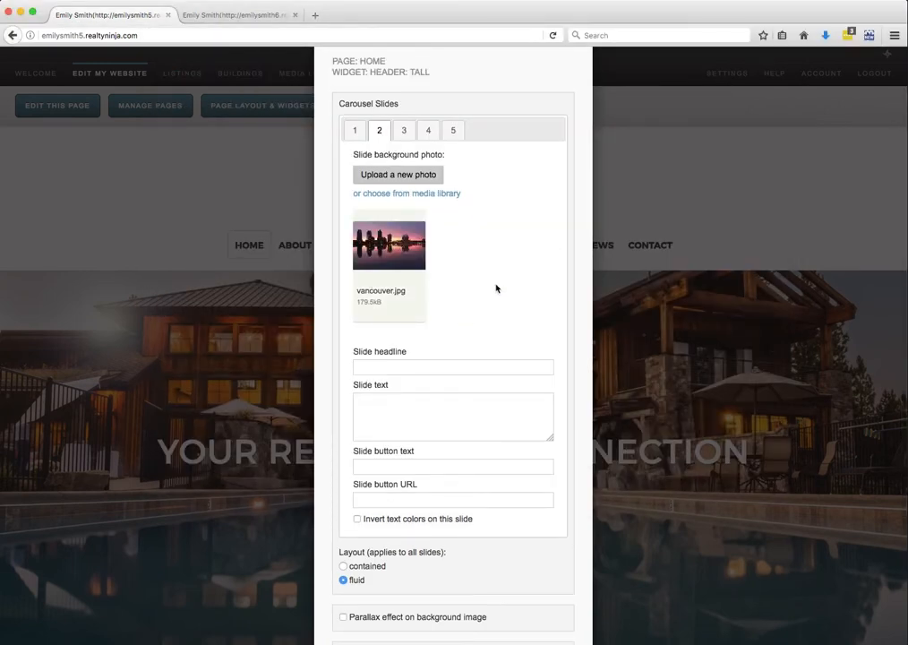
Give the second slide the headline "Explore Vancouver", a "Learn More" button linking to /vancouver and inverted text colors, and apply the widget changes.
scroll(462, 294, "down", 2)
left_click(462, 295)
type("Explore Vancouver")
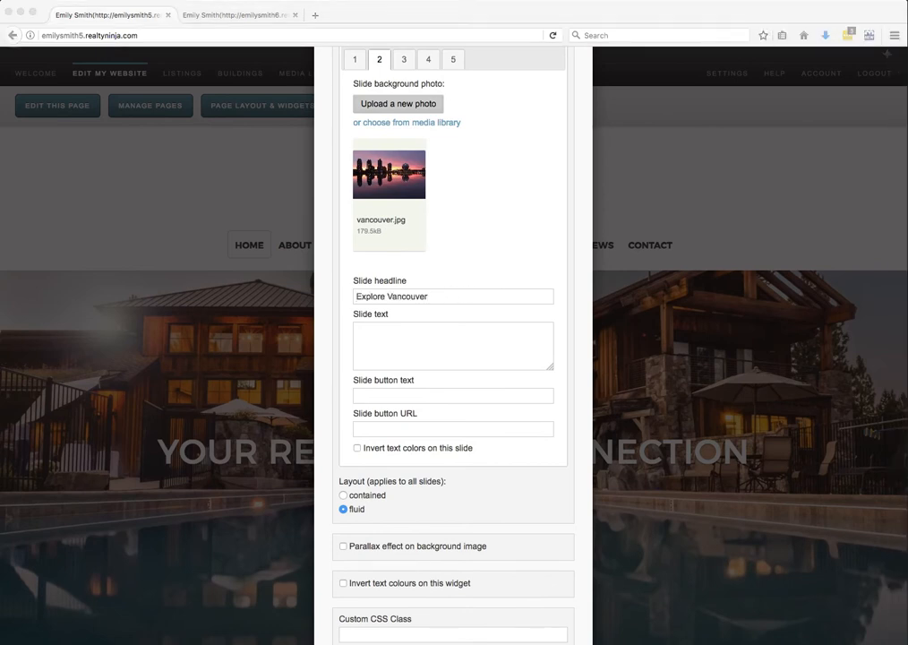
left_click(413, 411)
left_click(415, 395)
type("Learn More")
type("/vancouver")
left_click(356, 448)
left_click(354, 61)
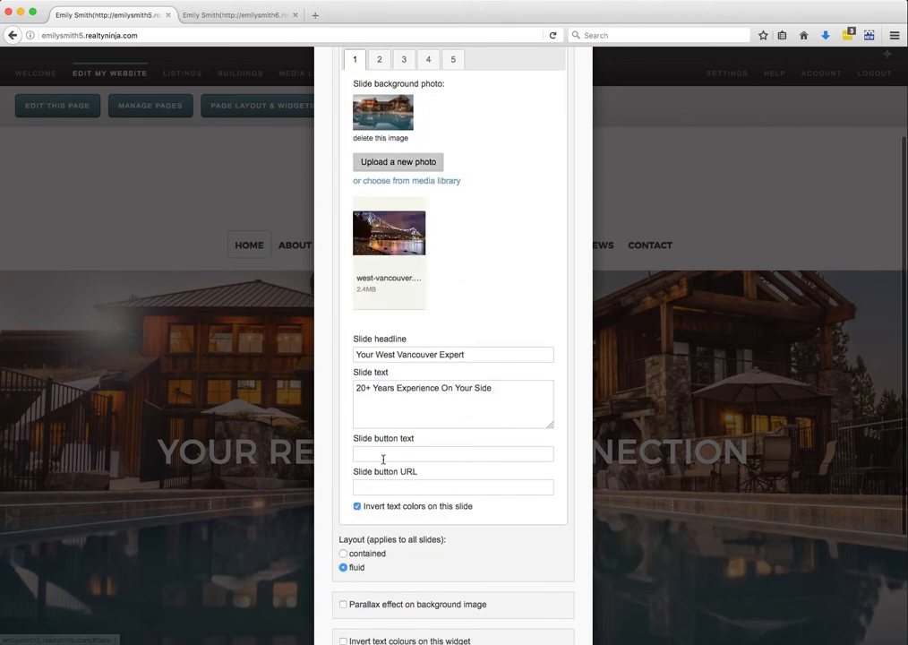
scroll(376, 483, "down", 3)
left_click(367, 598)
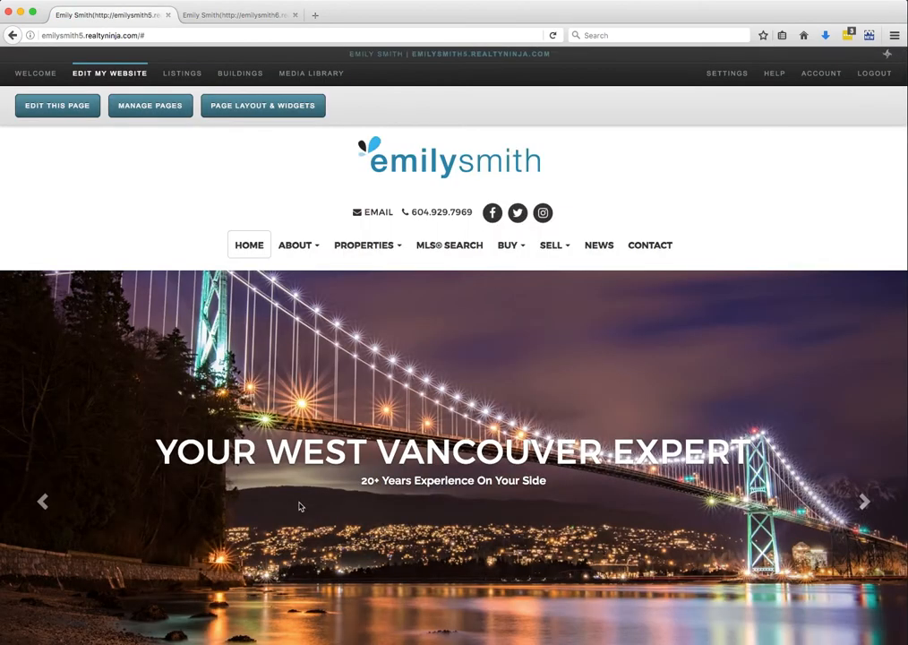
Compare how the header slider's background photo moves during scrolling on this site and on the finished example site.
scroll(298, 505, "down", 3)
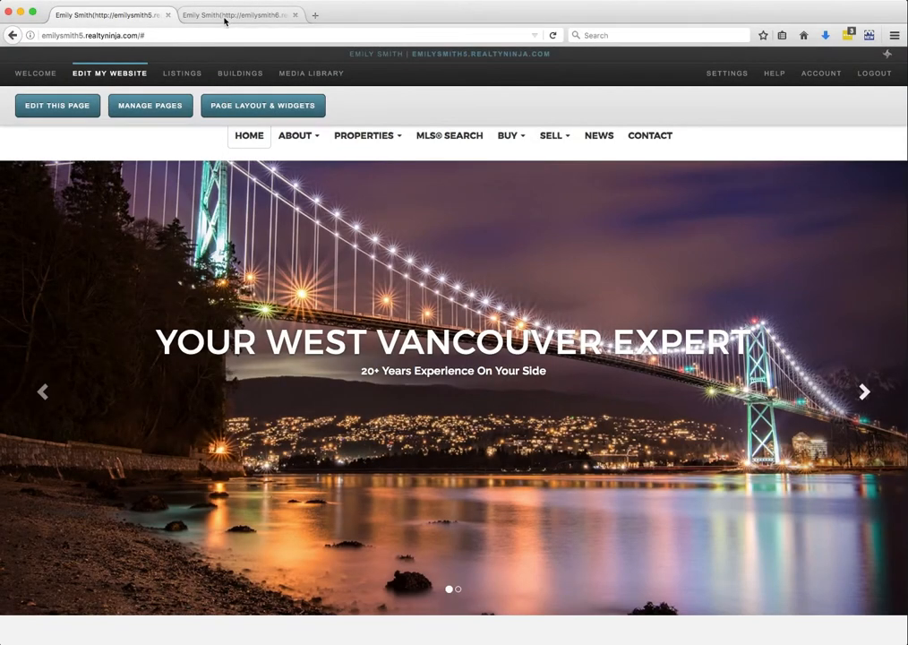
left_click(225, 17)
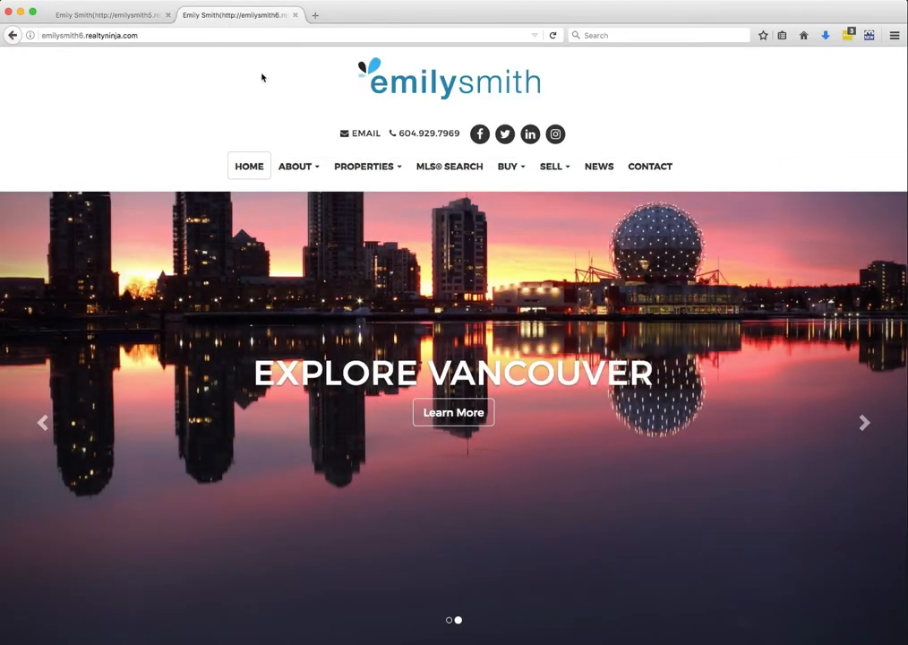
scroll(466, 269, "down", 5)
scroll(551, 285, "up", 5)
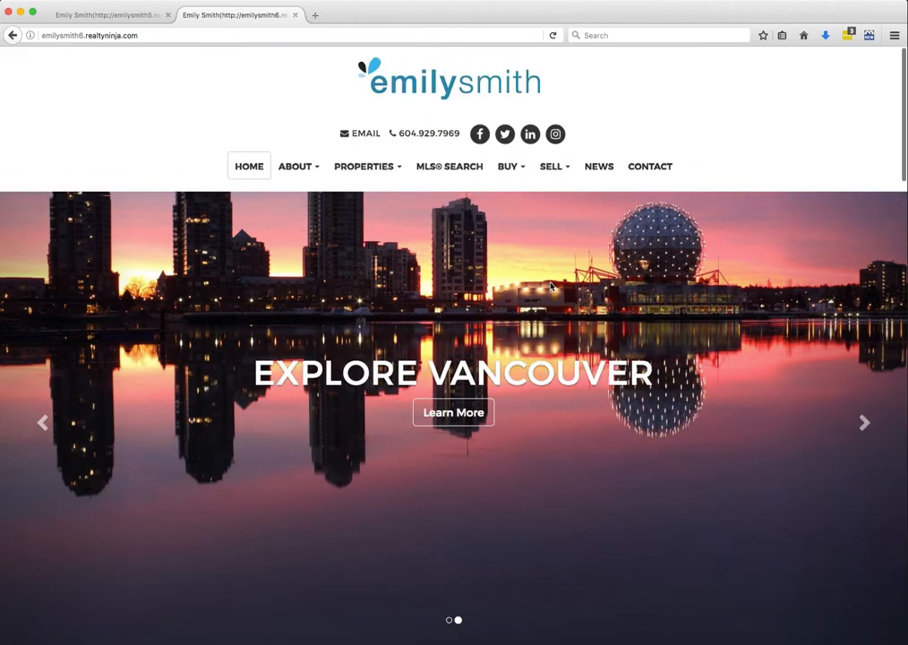
scroll(550, 286, "down", 5)
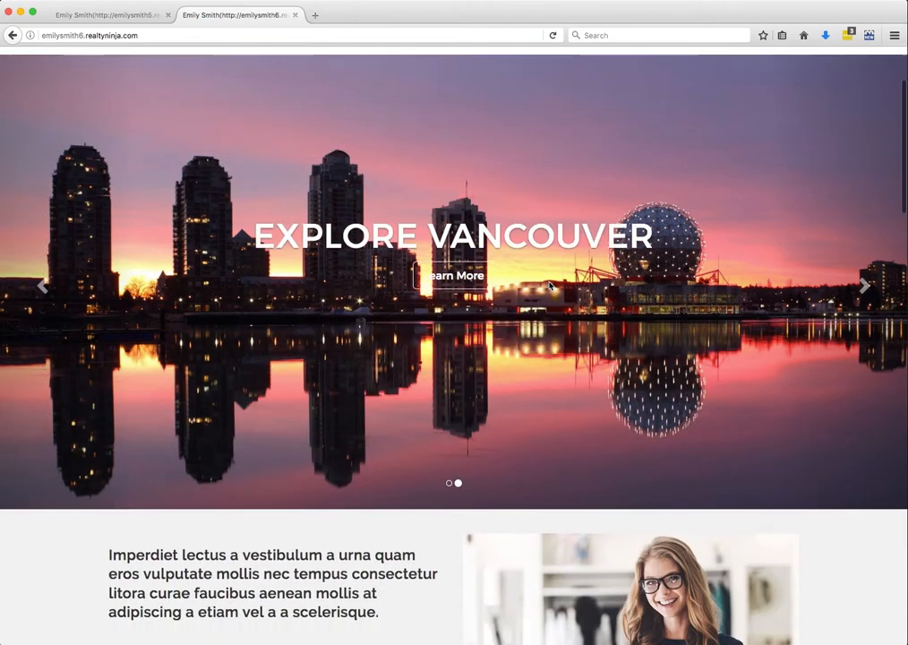
scroll(550, 285, "up", 5)
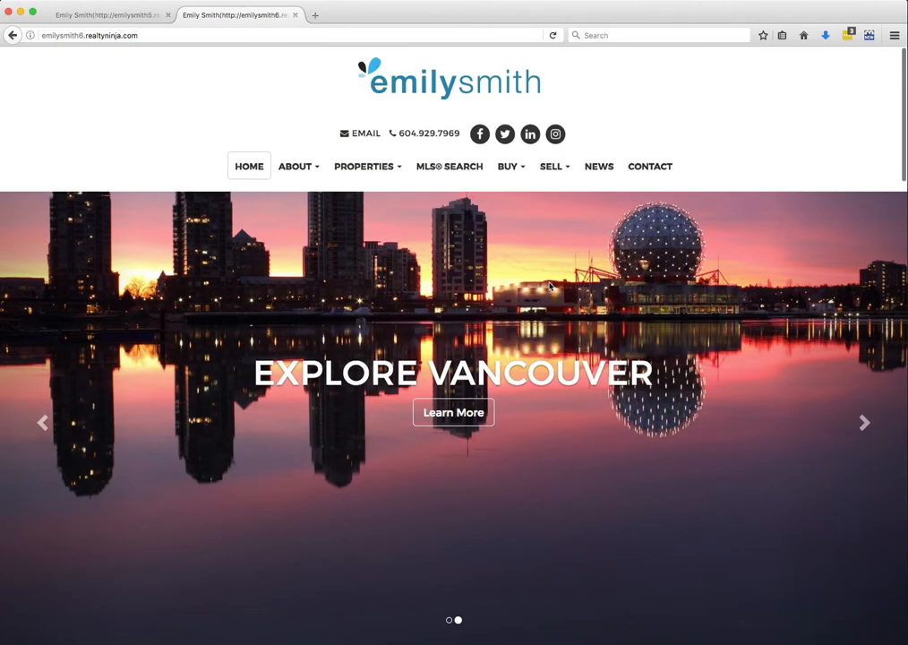
left_click(112, 15)
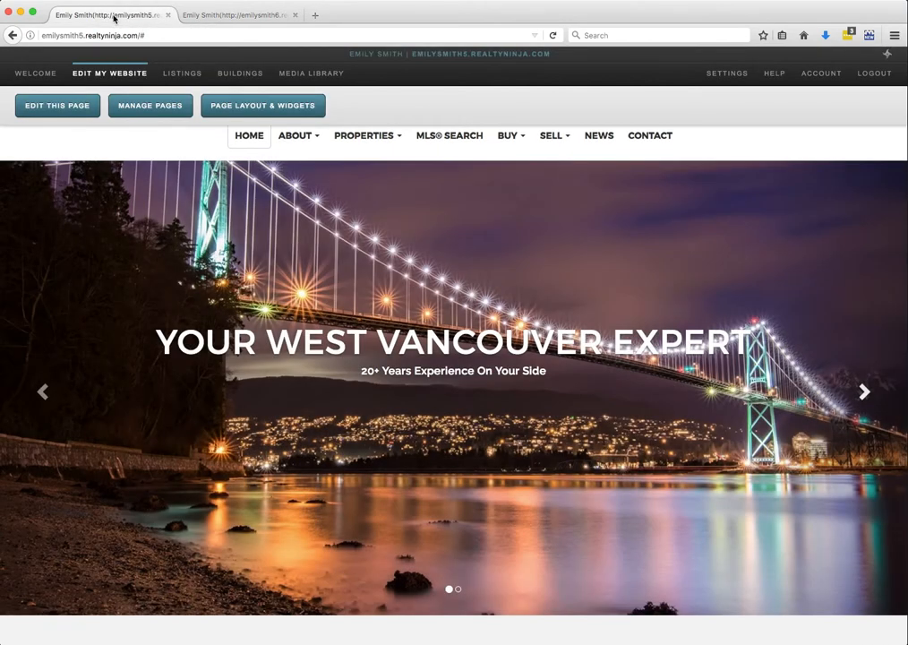
Enable the parallax effect on the home page's tall header background, apply it and save the page layout.
left_click(232, 107)
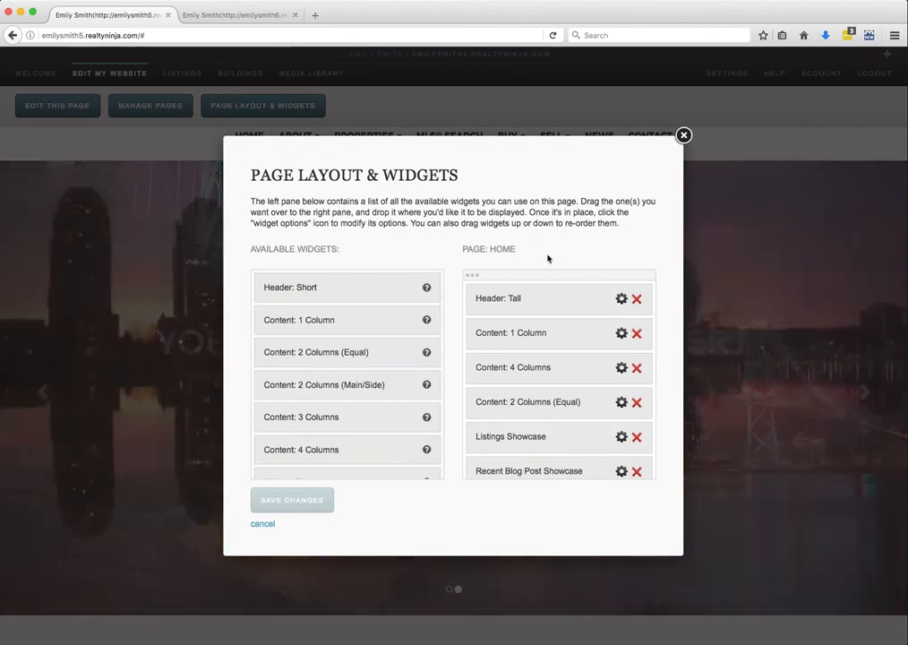
left_click(622, 298)
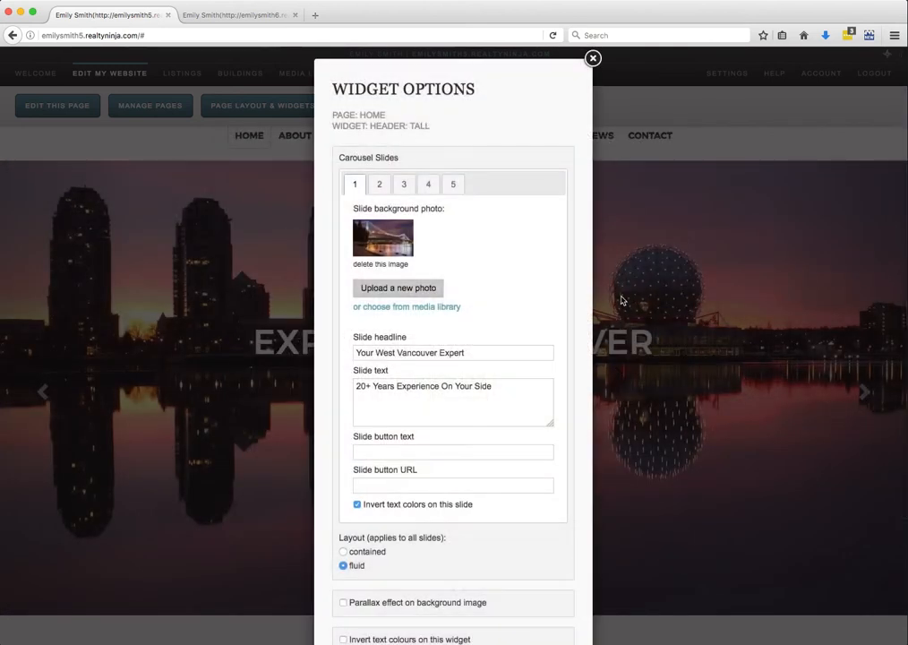
scroll(600, 303, "down", 2)
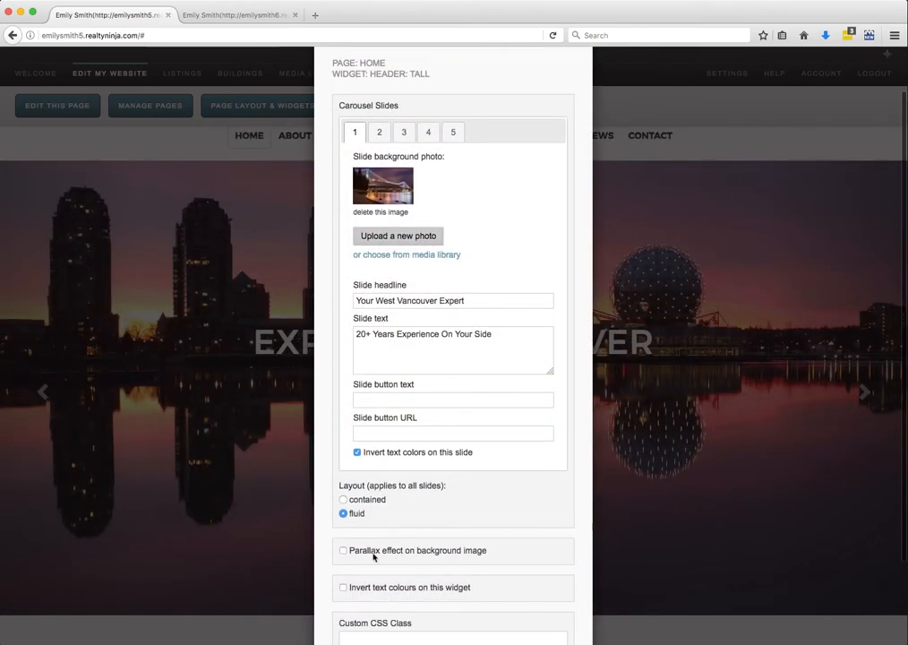
left_click(342, 552)
scroll(494, 481, "down", 4)
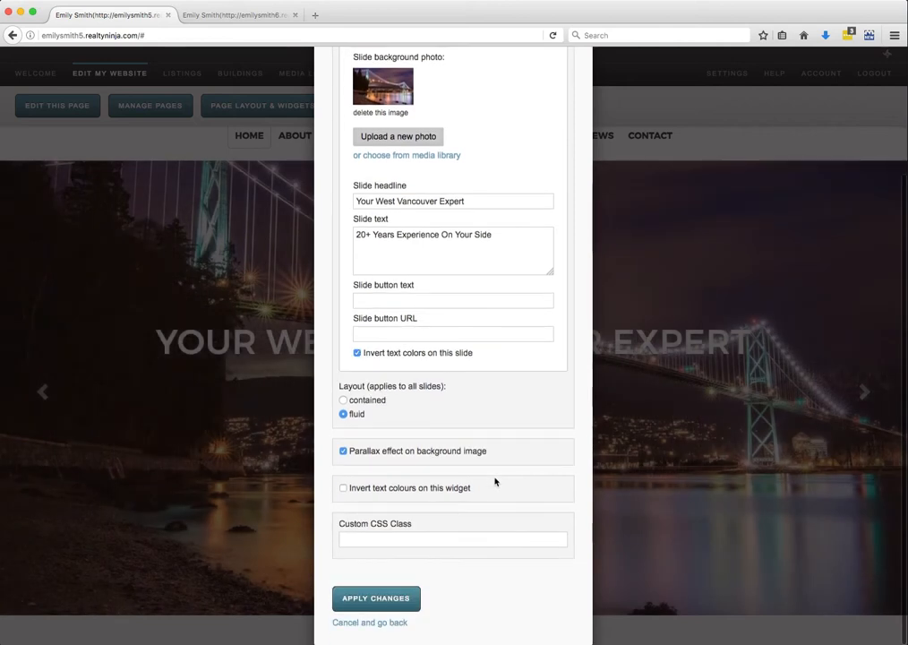
left_click(378, 595)
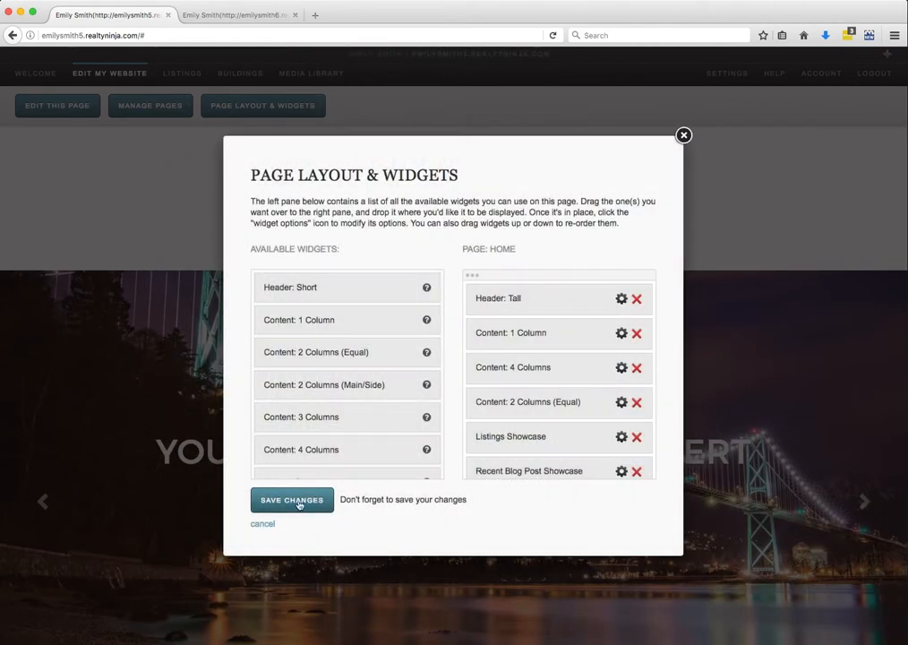
left_click(299, 503)
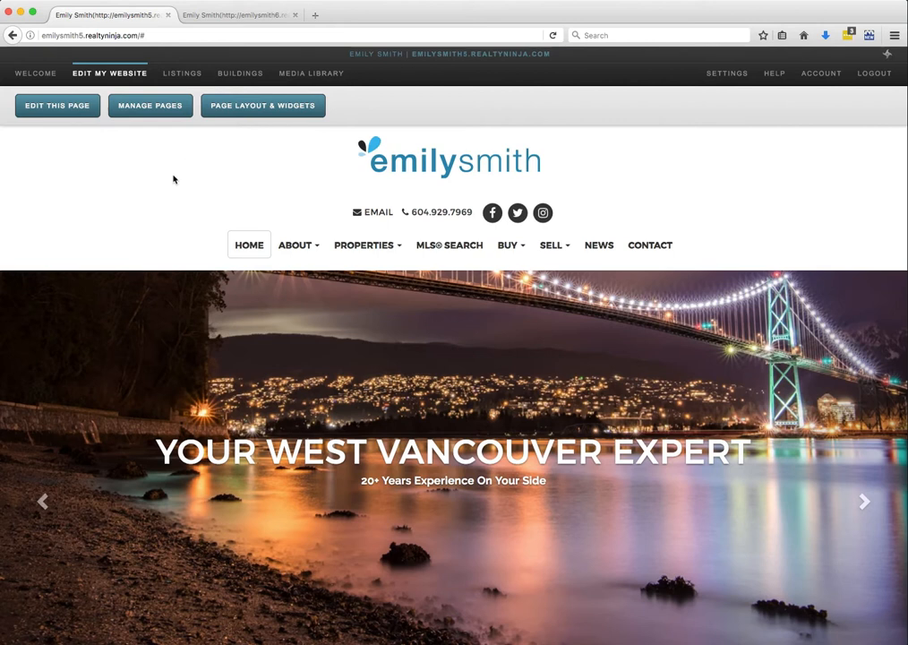
Remove the one-column content widget holding the welcome text from the home page layout.
scroll(224, 259, "down", 5)
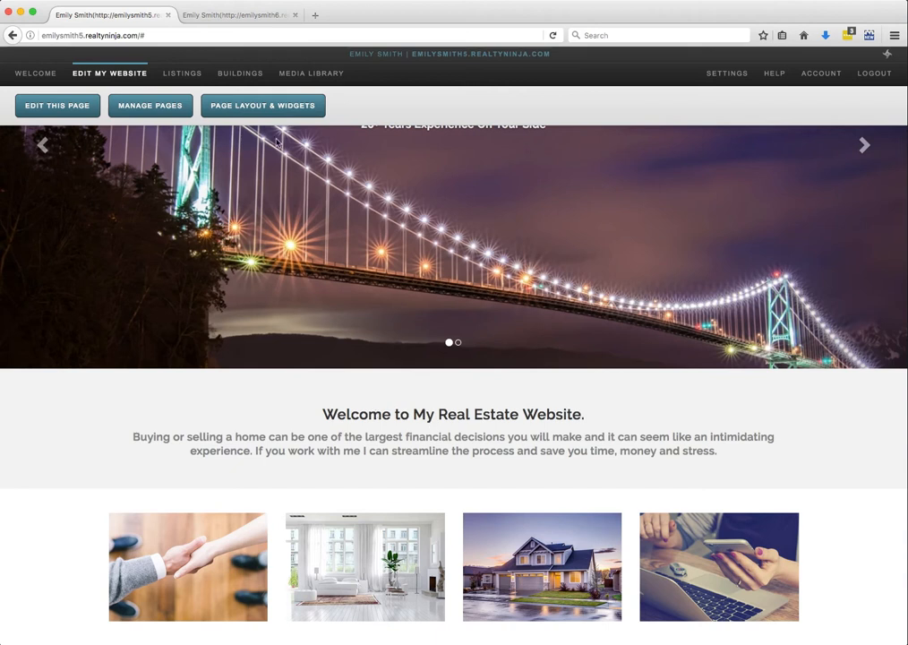
left_click(264, 108)
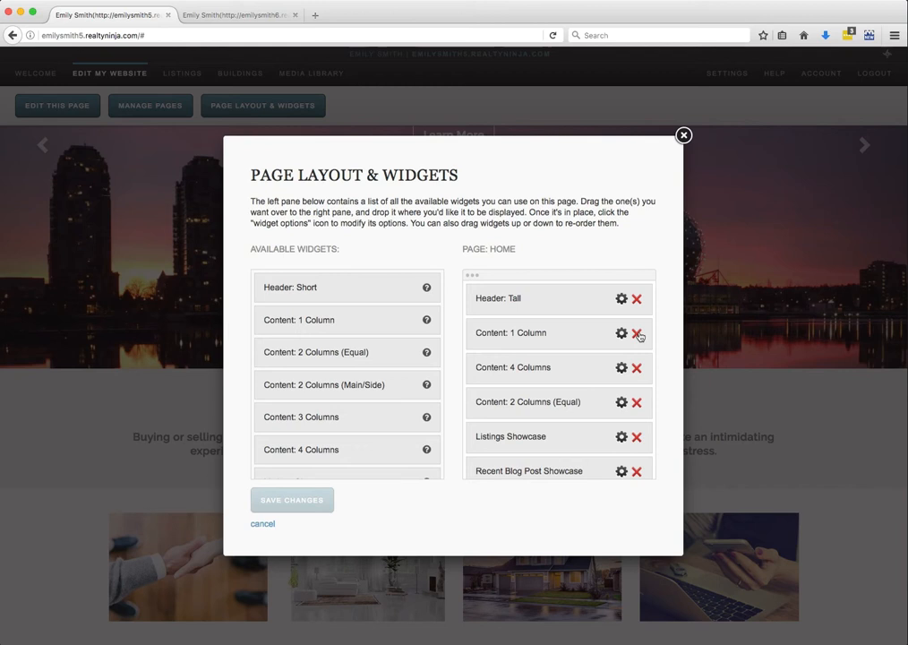
left_click(637, 333)
left_click(505, 287)
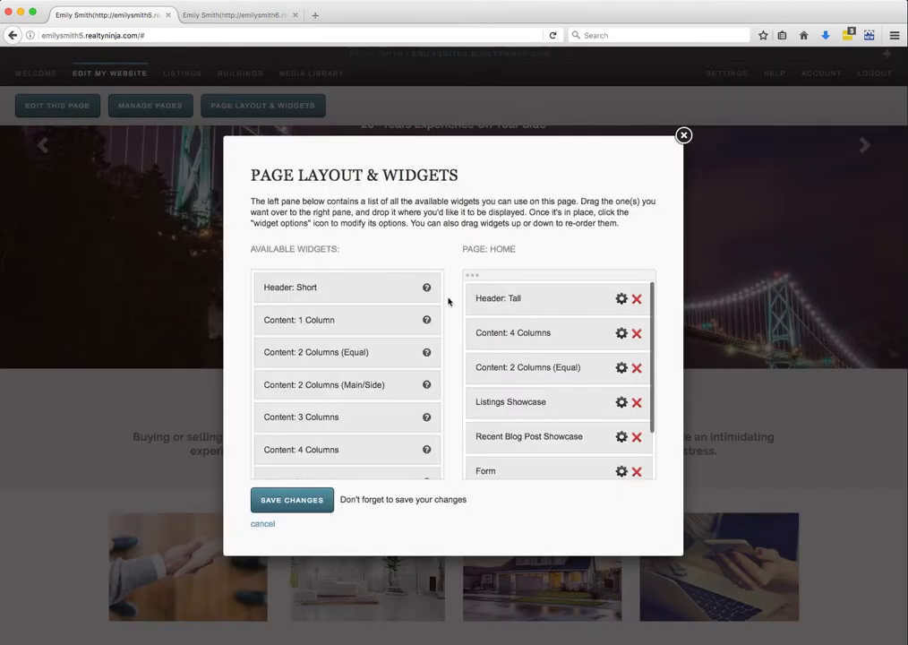
Add an equal two-column content widget directly below the tall header on the home page and save the layout.
left_click_drag(329, 351, 522, 328)
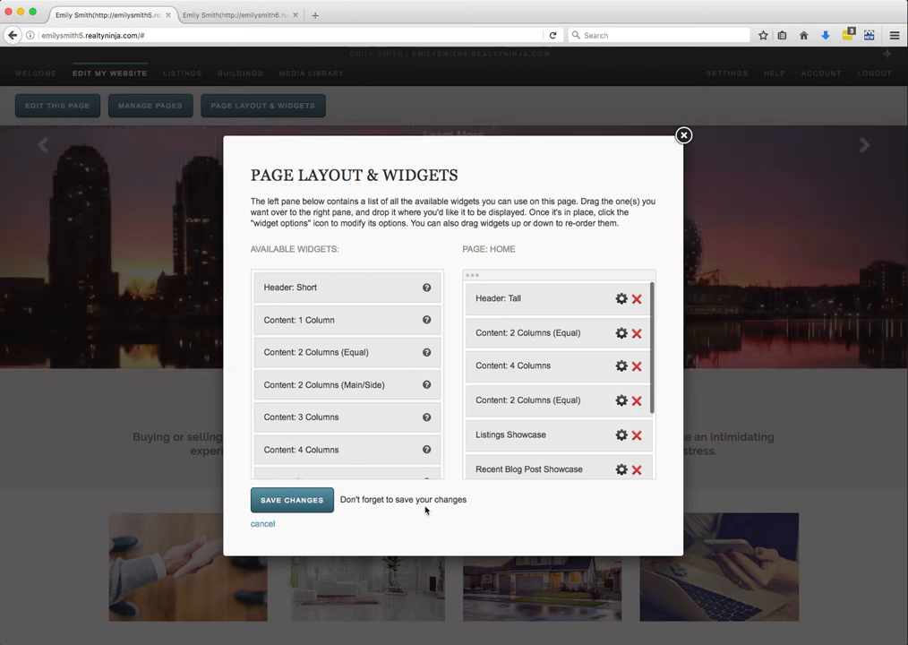
left_click(301, 501)
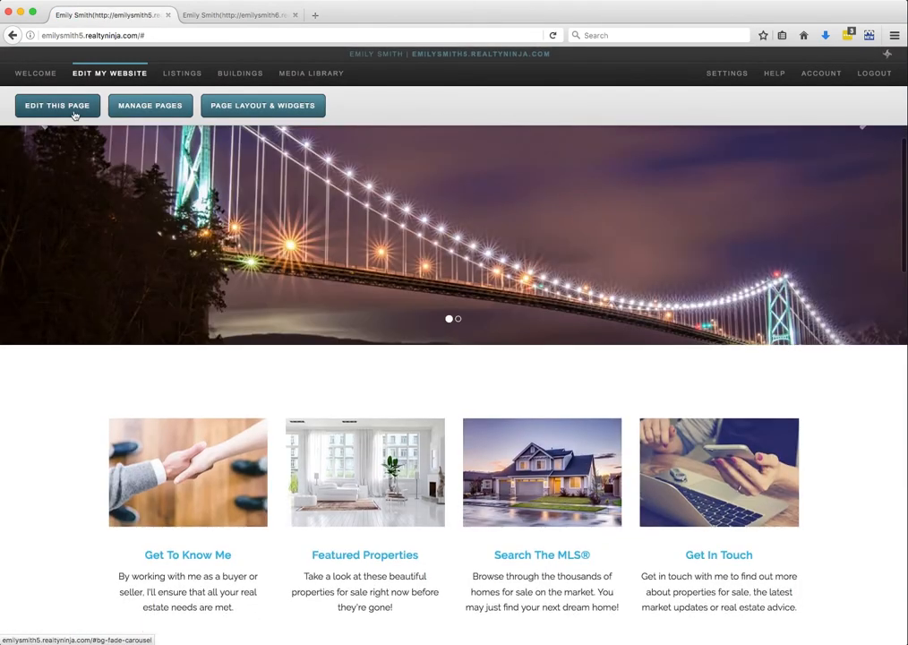
Start editing the home page and fill the new widget's left column with two placeholder paragraphs beginning "Imperdiet lectus" and "Mi ornare ante".
left_click(62, 105)
scroll(87, 205, "down", 5)
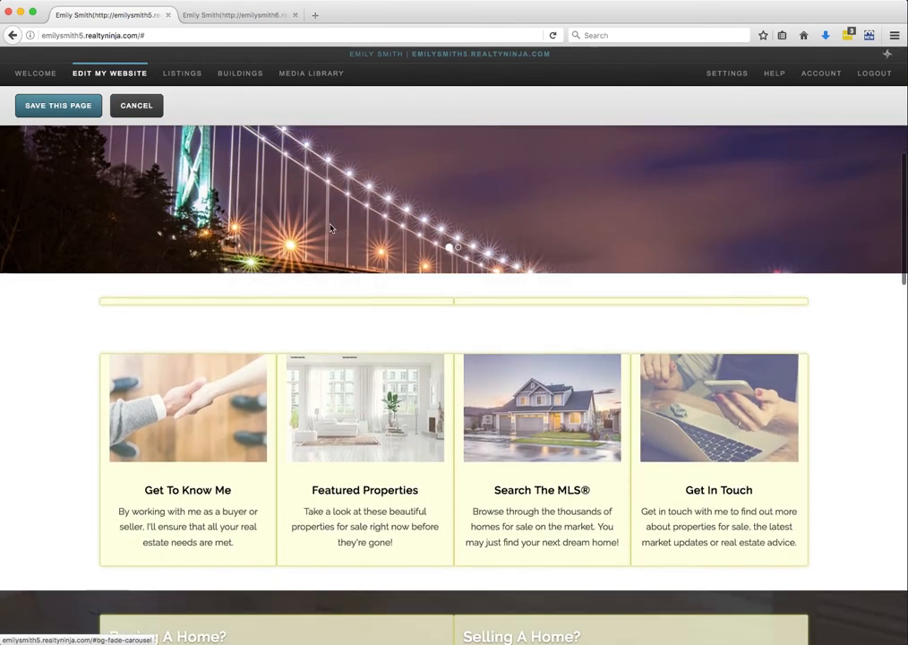
left_click(417, 302)
type("Imperdiet lectus a vestibulum a urna quam eros vulputate mollis nec tempus consectetur litora curae faucibus aenean mollis at adipiscing a etiam vel a a scelerisque  Mi ornare ante auctor vestibulum condimentum aptent est purus at lorem scelerisque nec a varius. Adipiscing egestas rutrum mattis et vivamus velit taciti elit non maecenas fermentum urna sociis purus ridiculus fames condimentum habitant ipsum sagittis vel non vestibulum per tortor condimentum mus consectetur. Proin neque adipiscing morbi a eu ante eu urna ipsum nascetur vestibulum sagittis condimentum nulla himenaeos a at vitae a ad ac a euismod ullamcorper nisi dapibus")
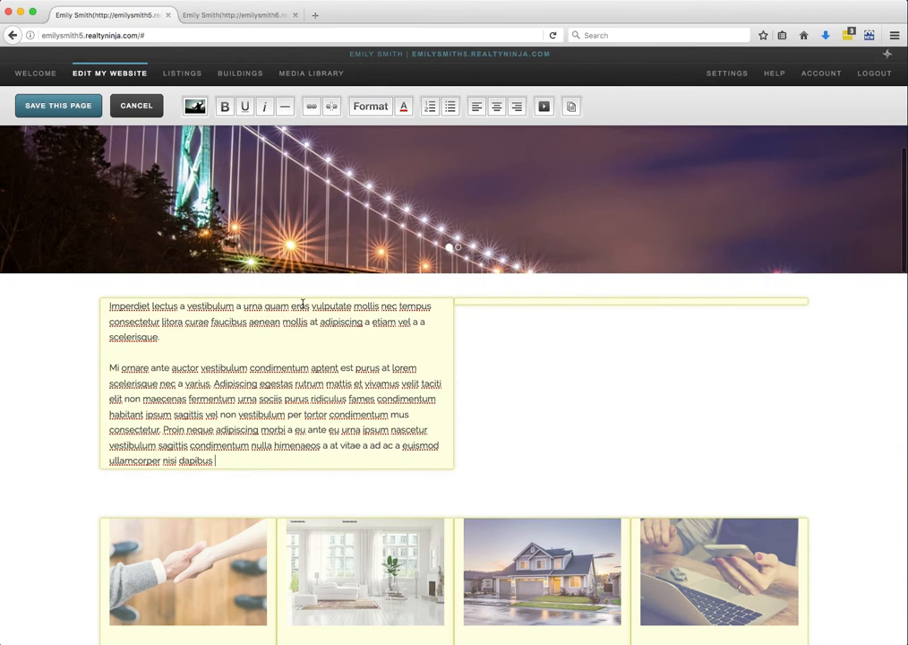
Format the "Imperdiet lectus" paragraph as a heading and remove the extra blank line before the paragraph below it.
scroll(302, 304, "down", 1)
left_click_drag(178, 289, 73, 252)
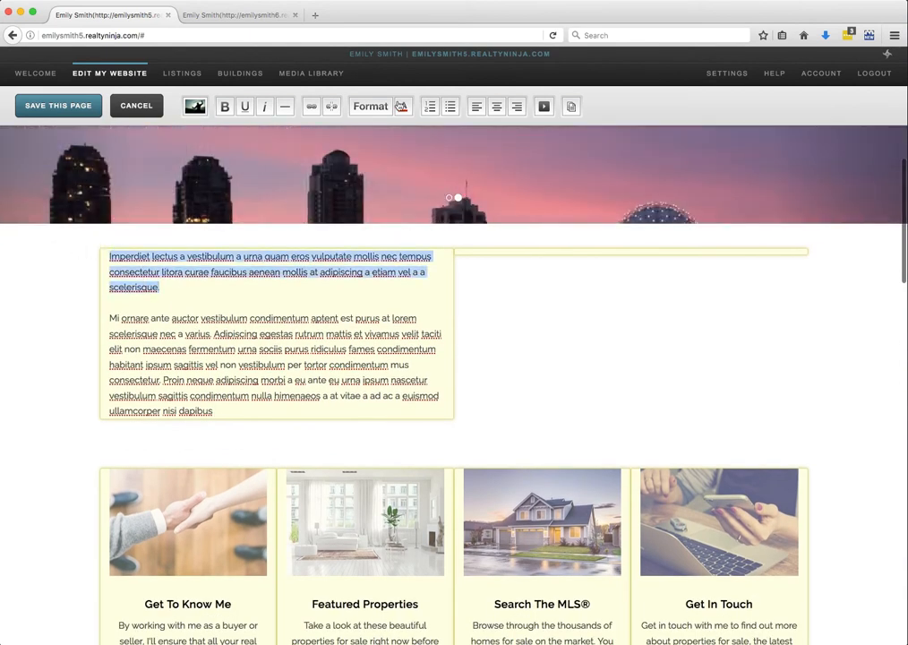
left_click(362, 115)
left_click(356, 183)
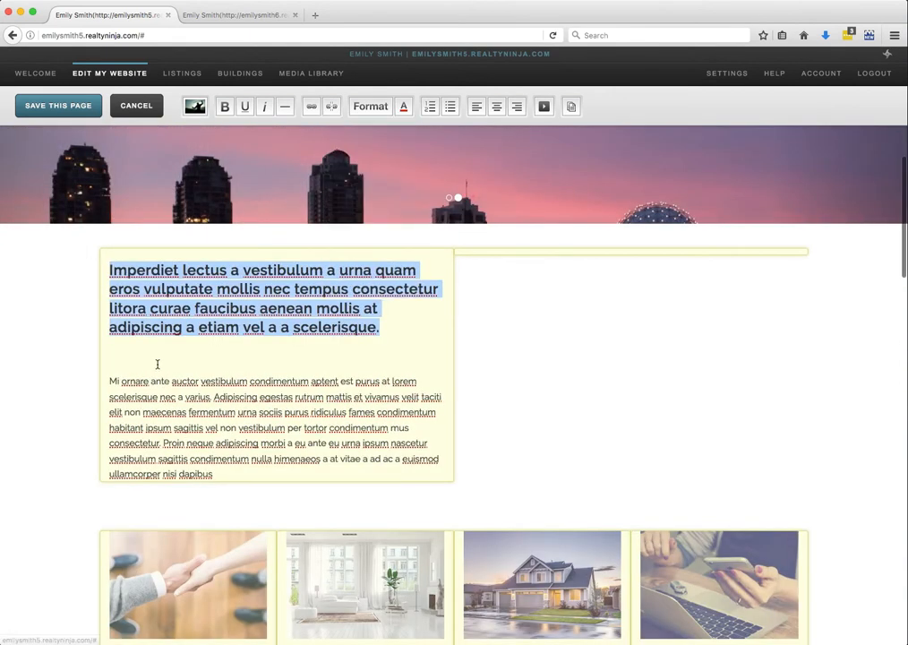
left_click(107, 379)
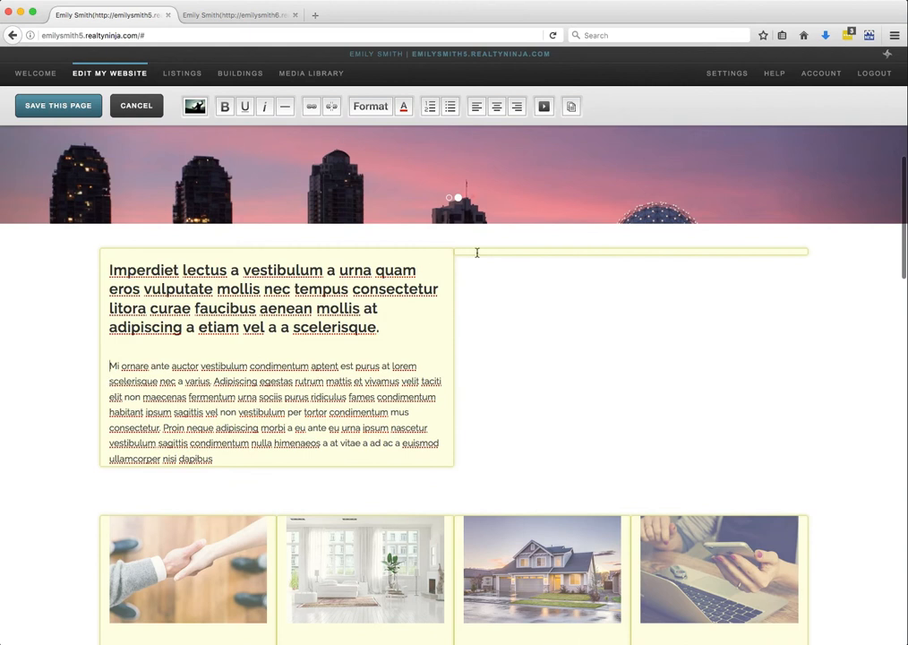
Upload emily-headshot.jpg, insert it into the empty right column beside the placeholder text and save the page.
left_click(465, 253)
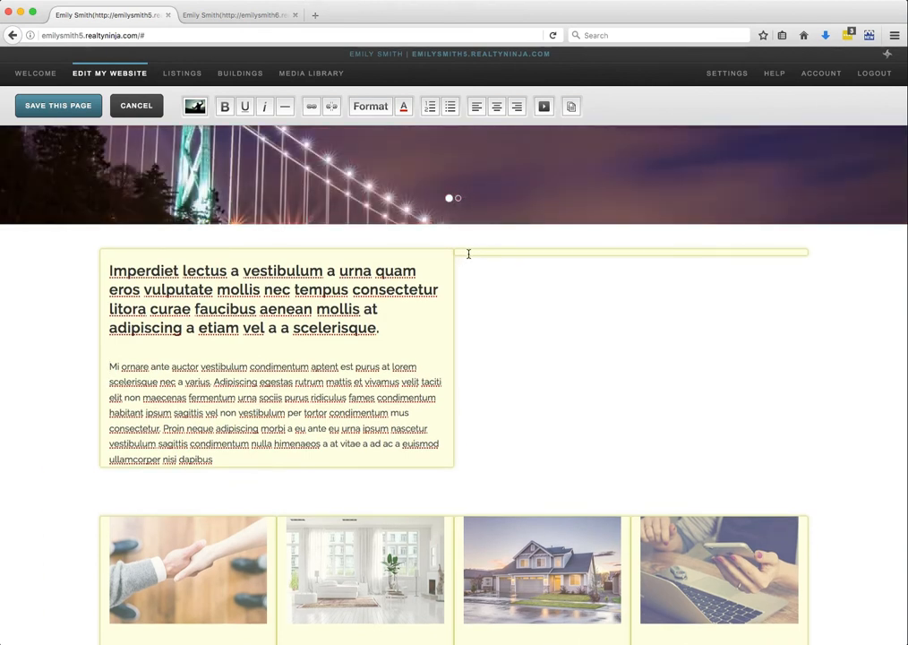
left_click(189, 109)
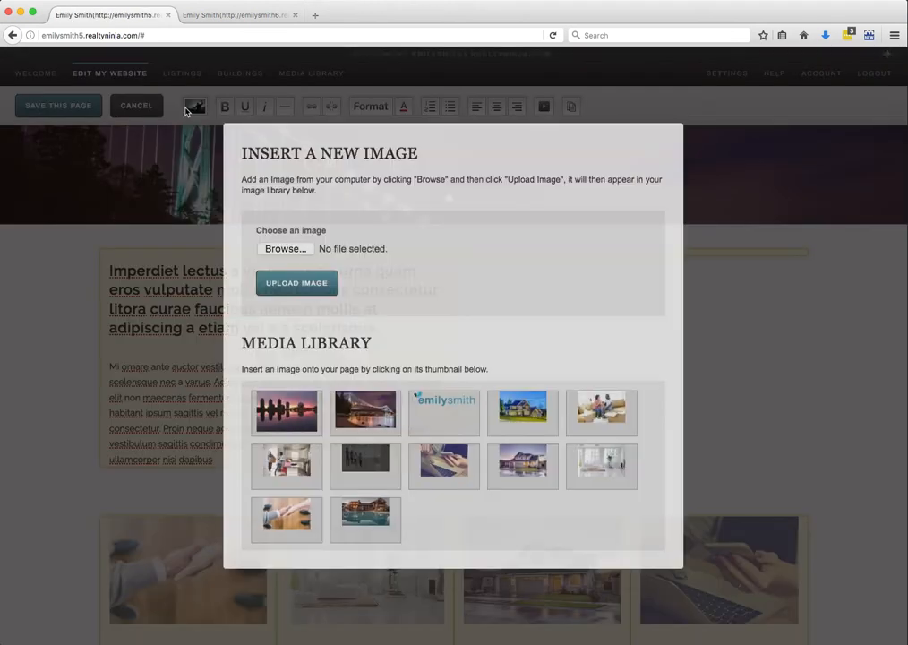
left_click(286, 249)
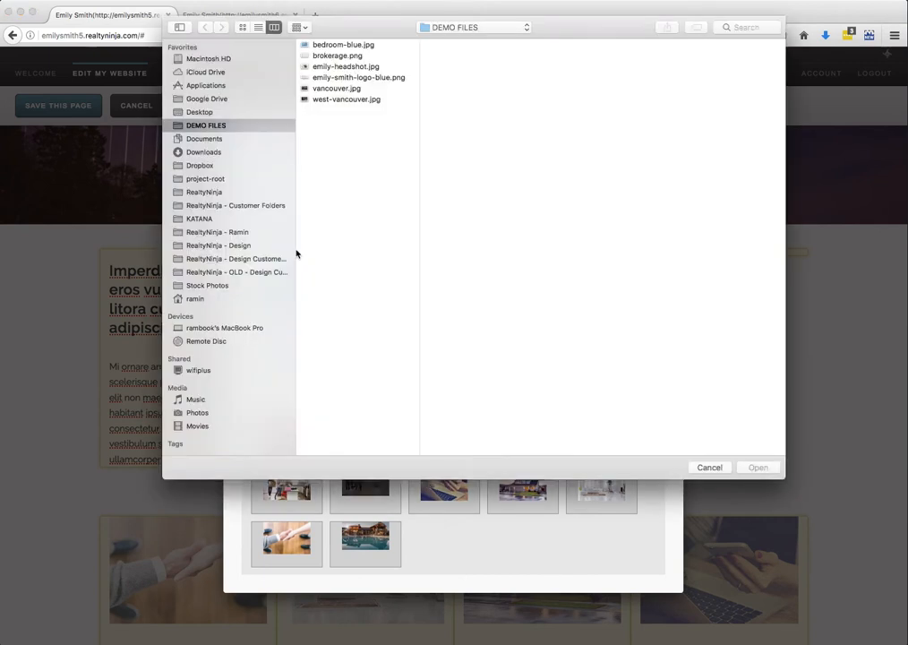
left_click(328, 67)
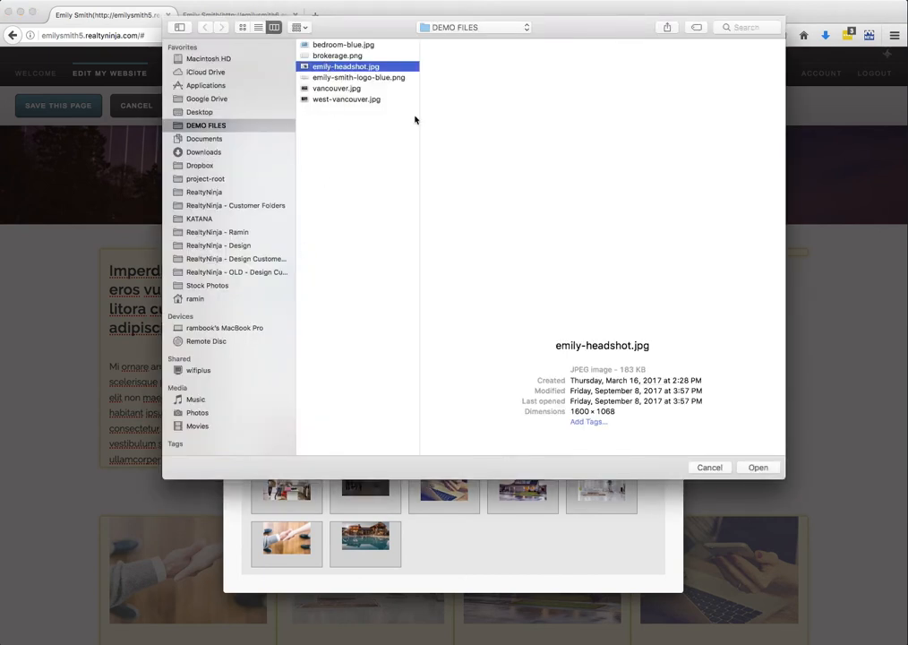
left_click(754, 467)
left_click(320, 295)
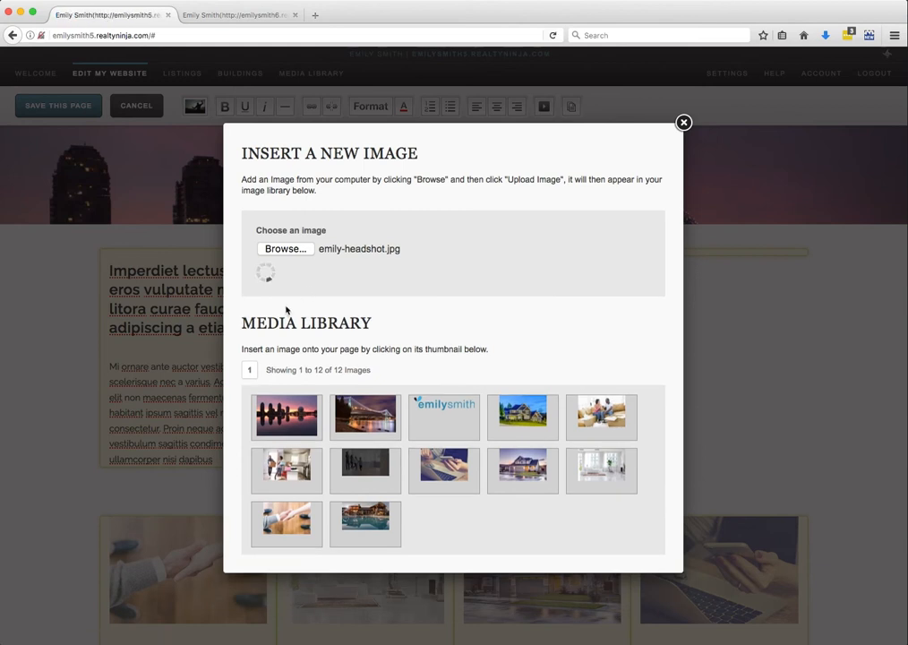
left_click(285, 433)
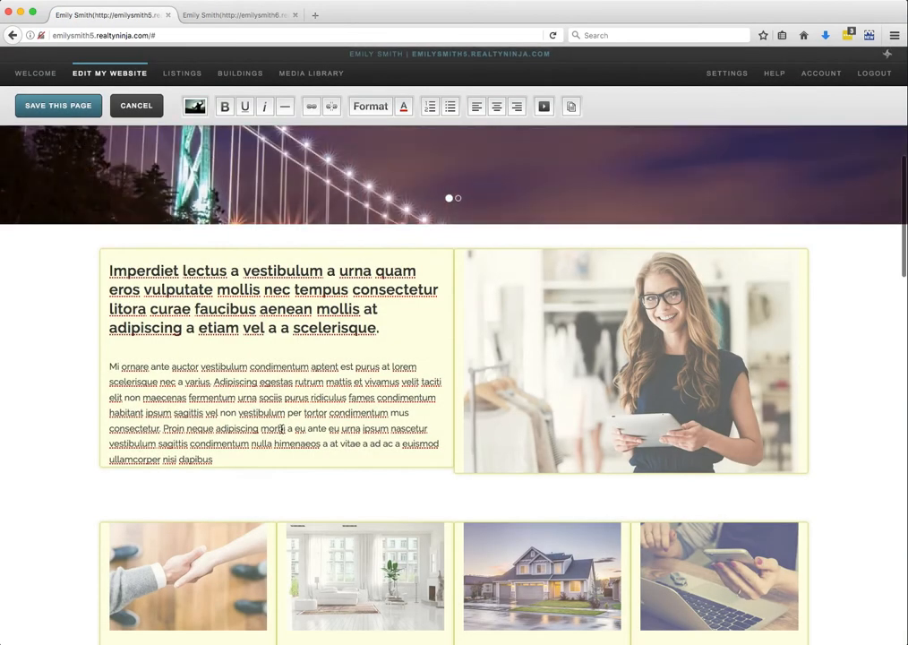
left_click(58, 105)
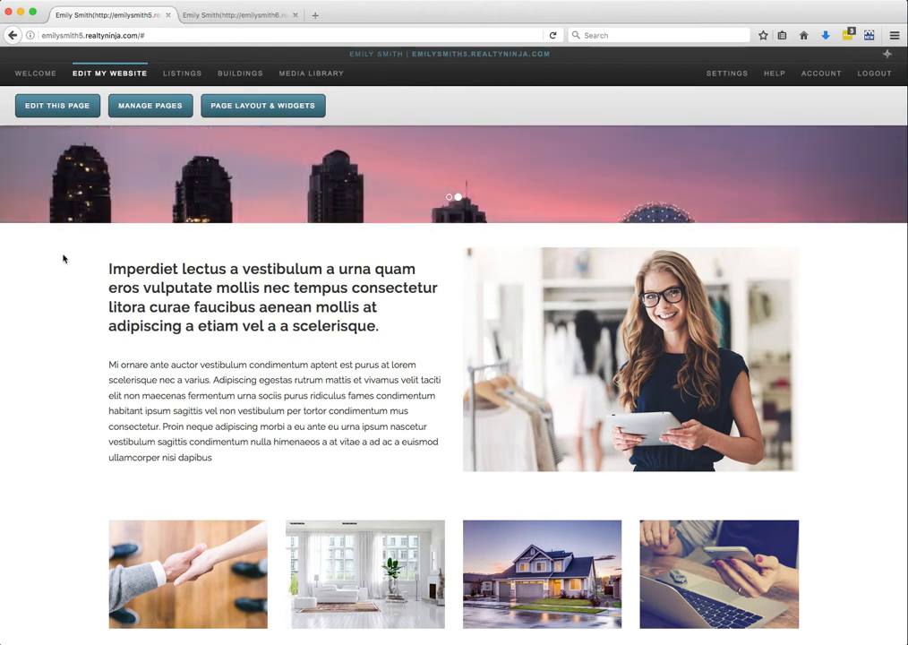
Set the background color of the first two-column content widget to #f1f1f1, apply it and save the page layout.
left_click(280, 107)
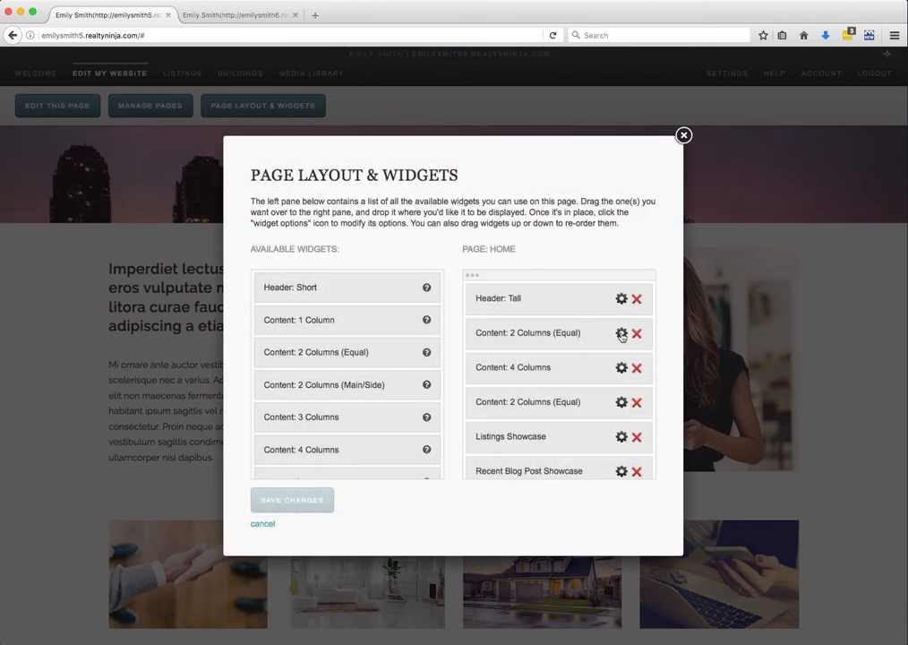
left_click(621, 333)
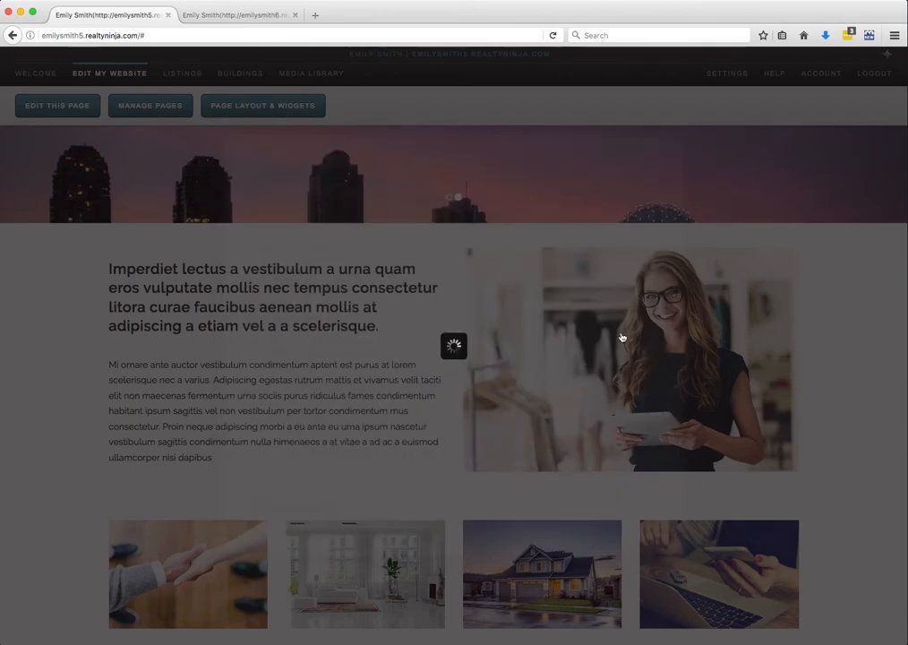
left_click(363, 269)
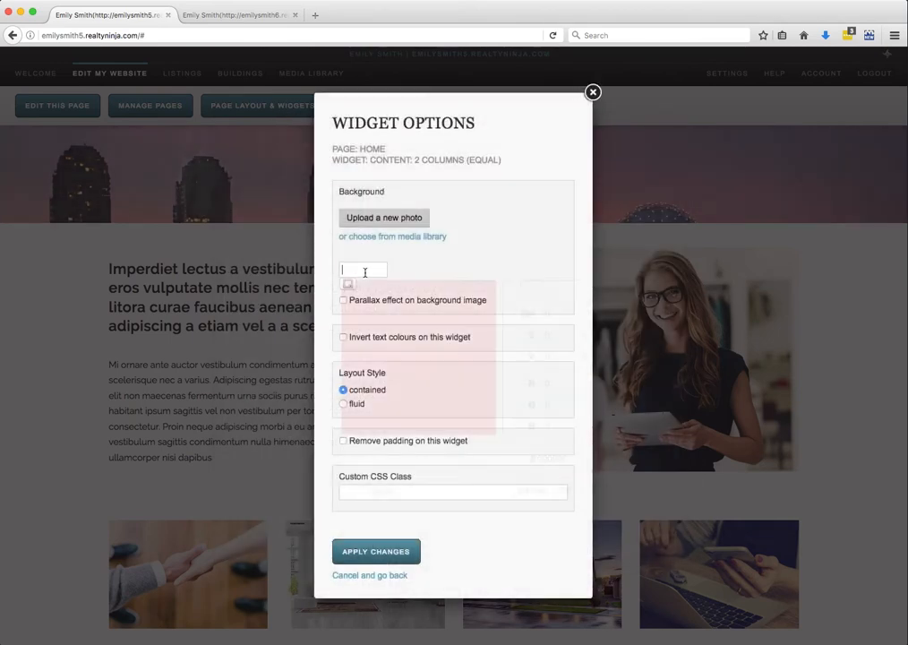
type("#f1f1f1")
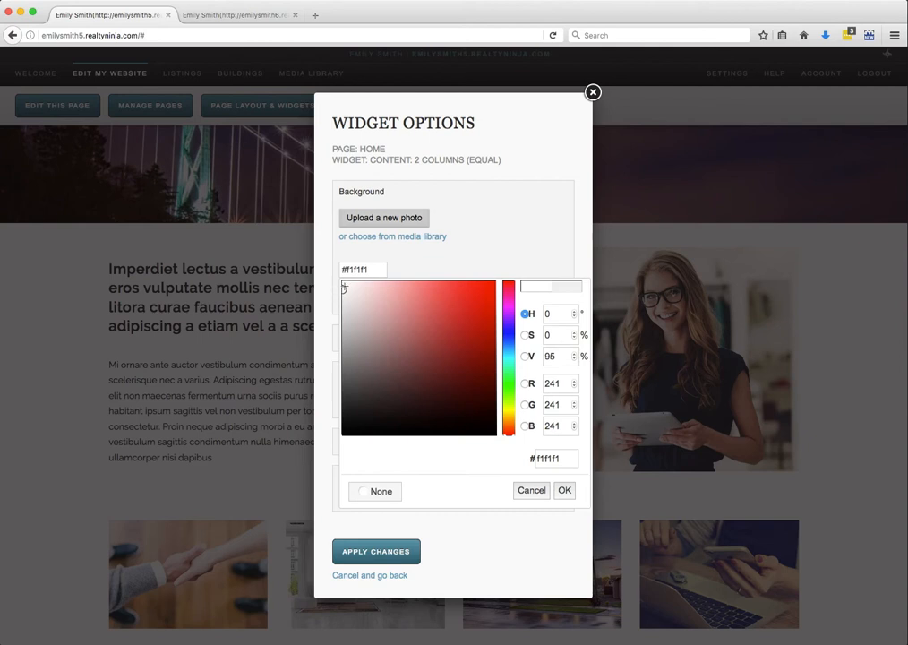
left_click(565, 490)
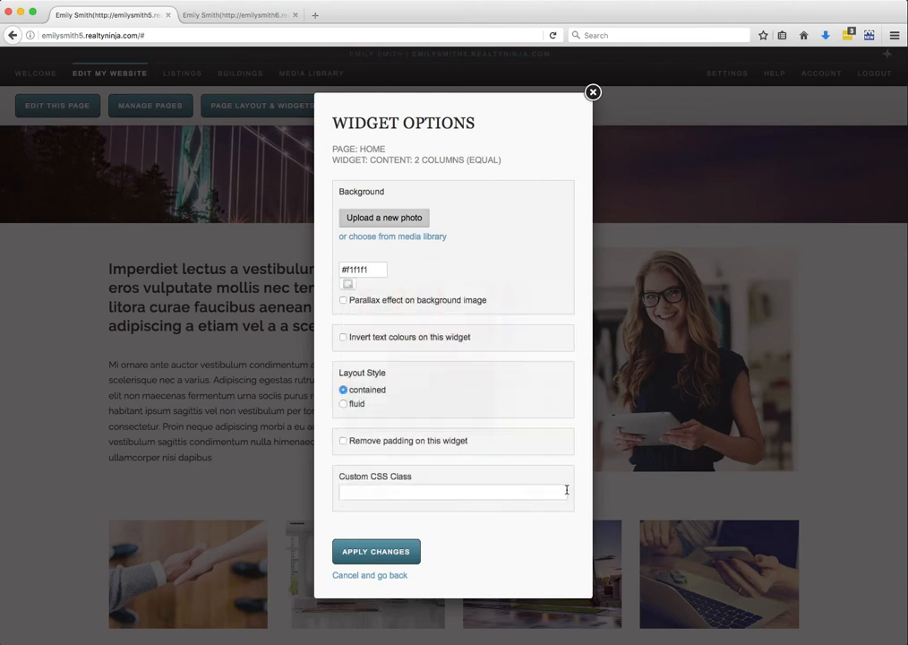
left_click(389, 553)
left_click(282, 500)
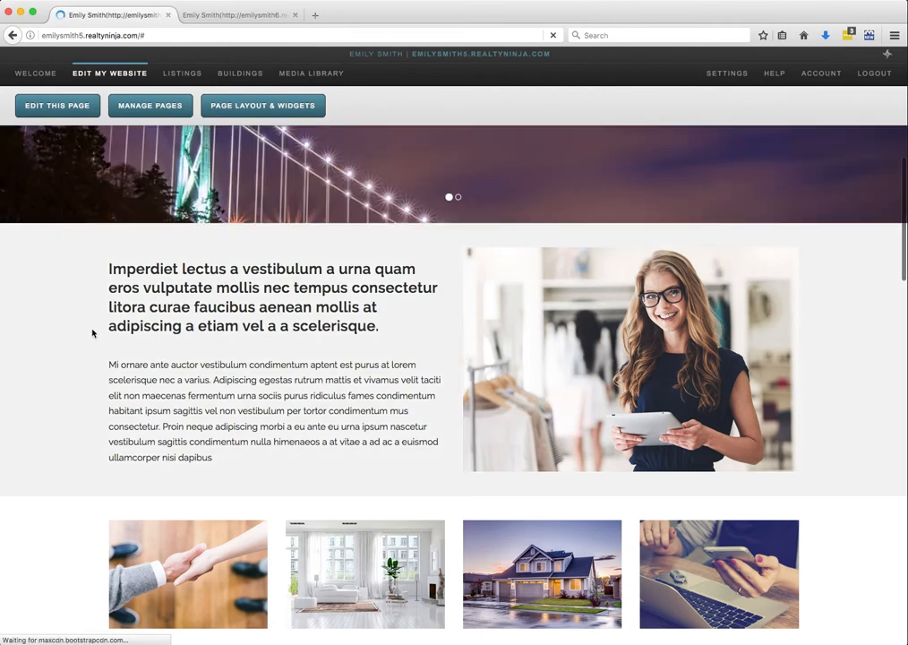
scroll(83, 333, "down", 2)
scroll(83, 335, "up", 2)
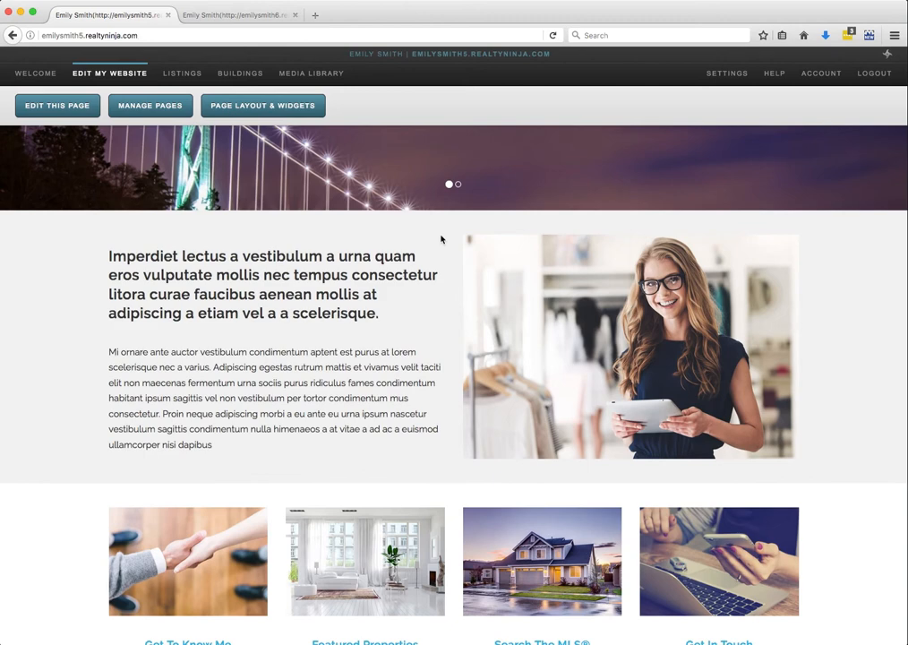
Delete the Recent Blog Post Showcase and Form widgets from the home page layout.
scroll(440, 239, "down", 20)
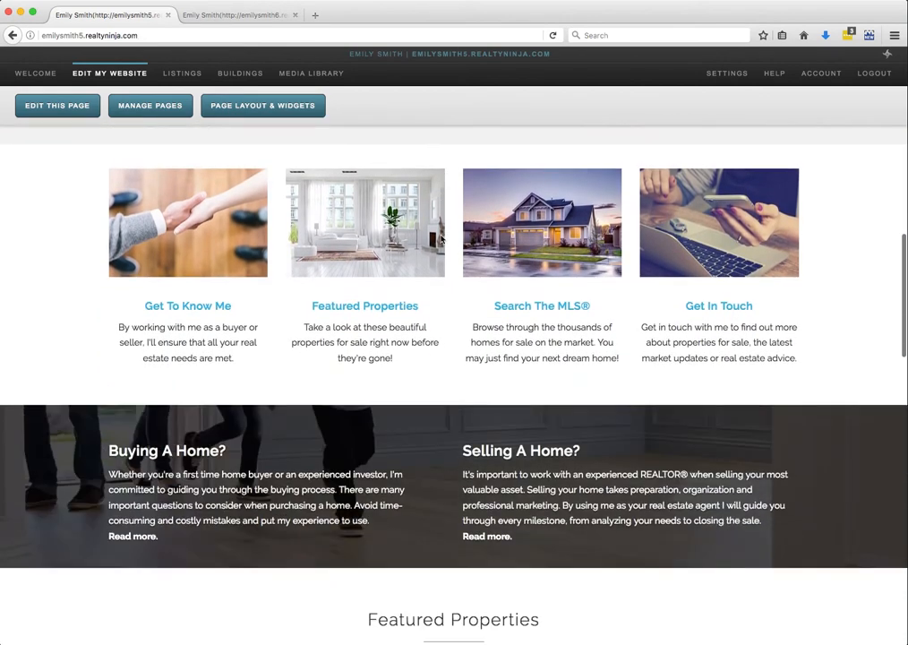
scroll(441, 239, "down", 15)
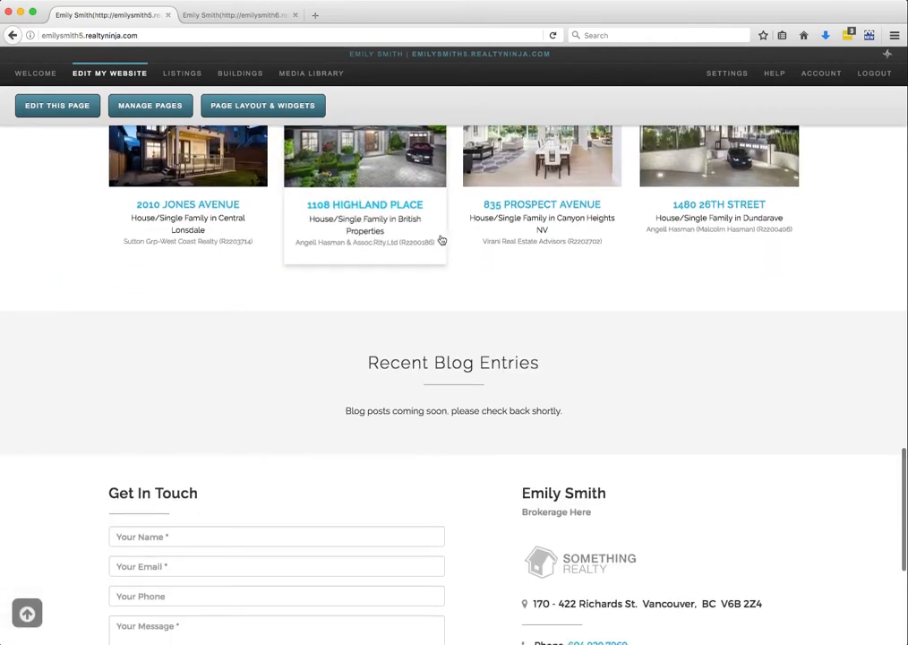
scroll(441, 239, "down", 2)
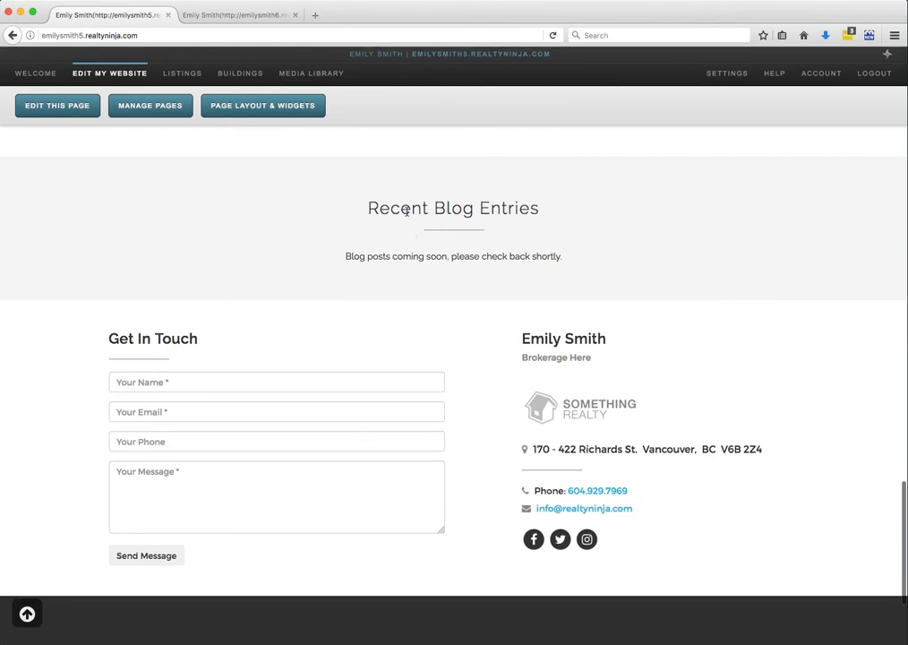
left_click(279, 114)
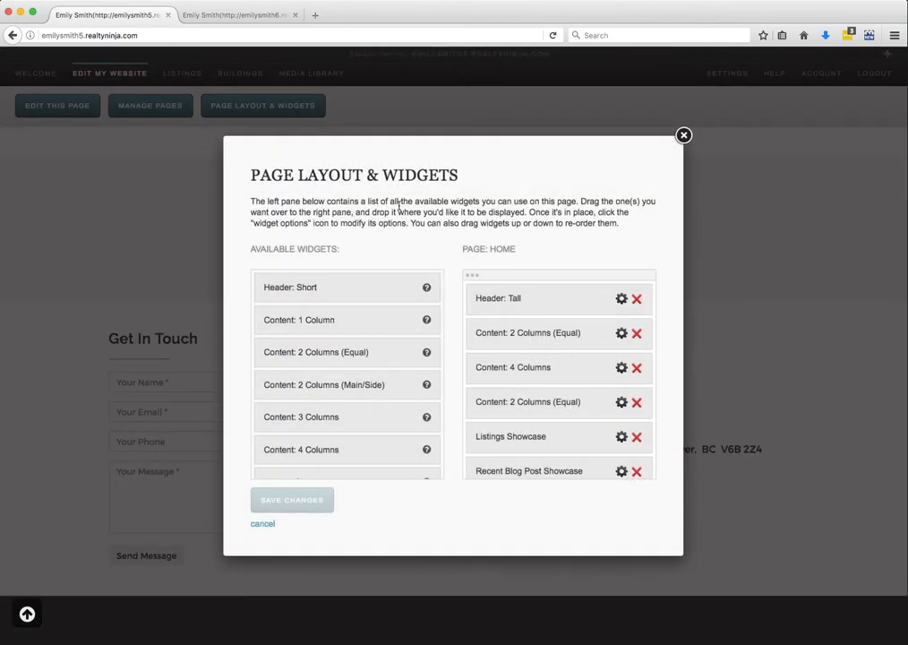
scroll(607, 386, "down", 2)
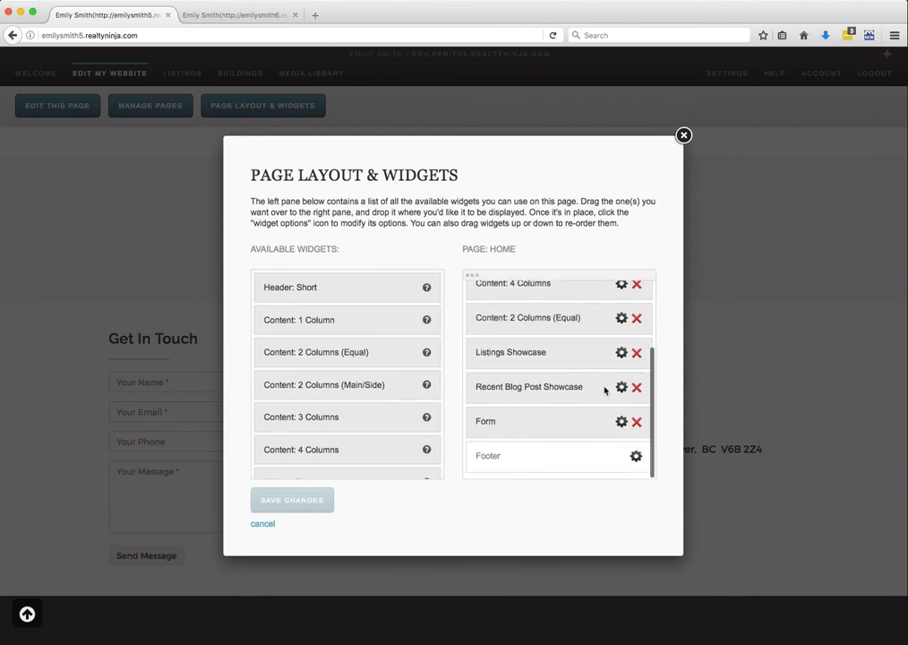
left_click(636, 387)
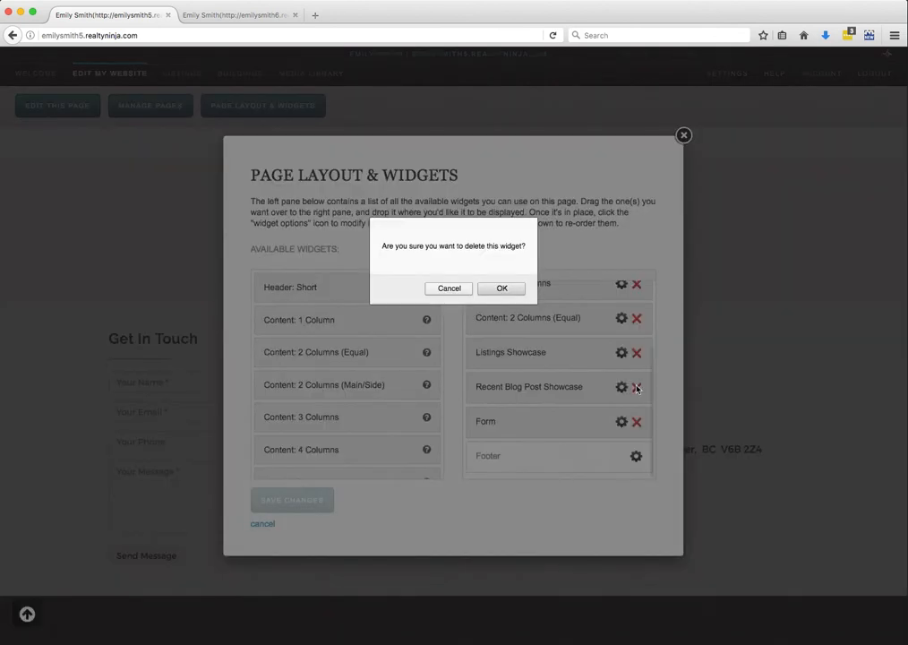
left_click(498, 288)
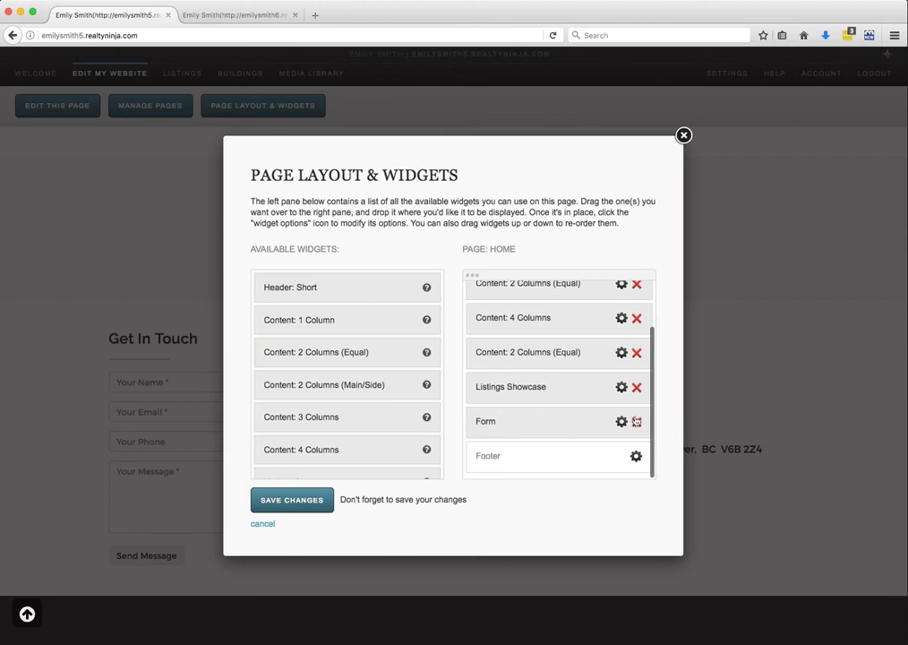
left_click(636, 422)
left_click(515, 287)
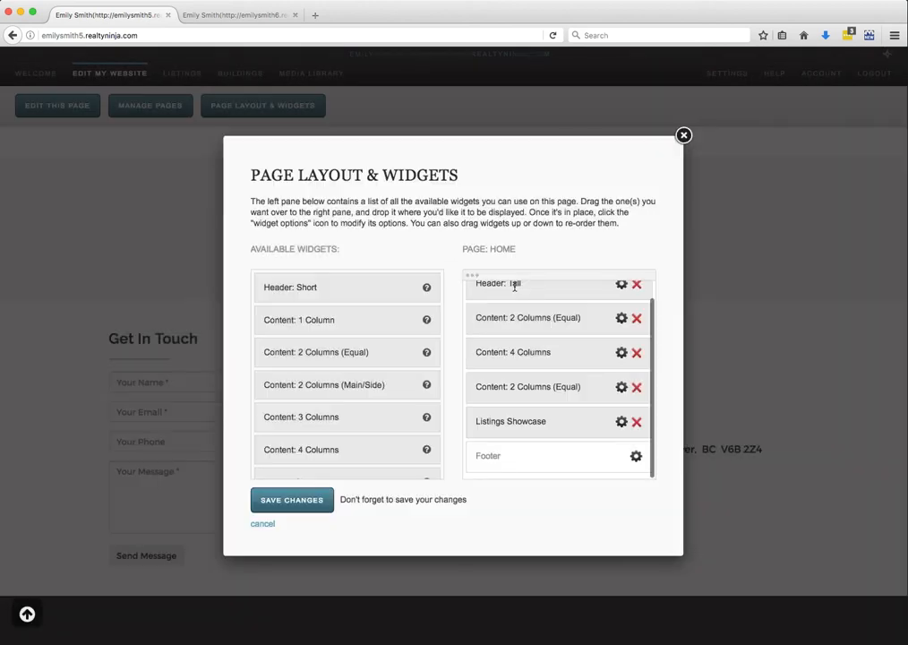
Add a Testimonial Showcase widget between the Listings Showcase and the footer and save the page layout.
scroll(345, 346, "down", 4)
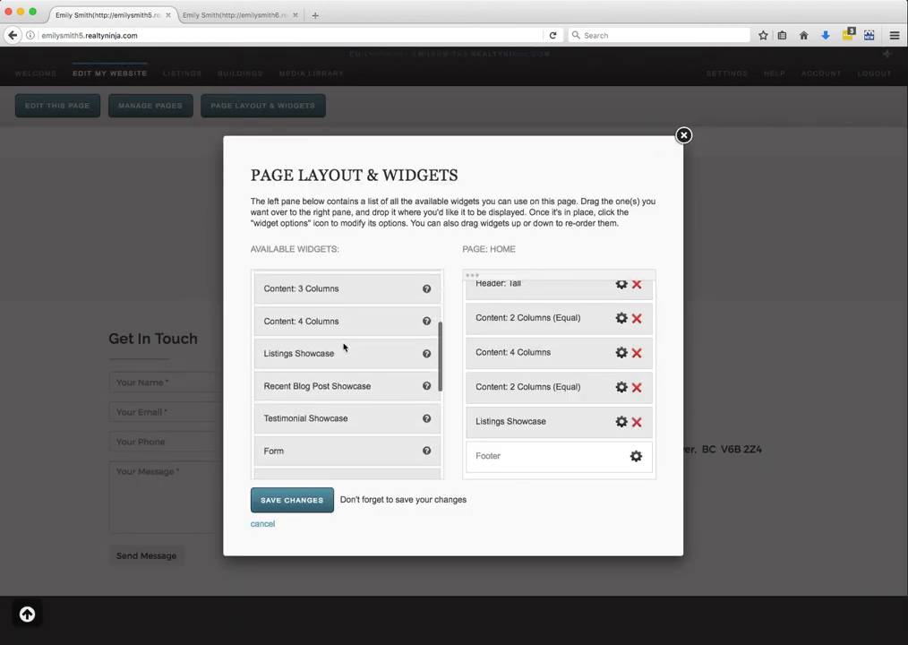
scroll(345, 352, "down", 2)
left_click_drag(304, 344, 516, 439)
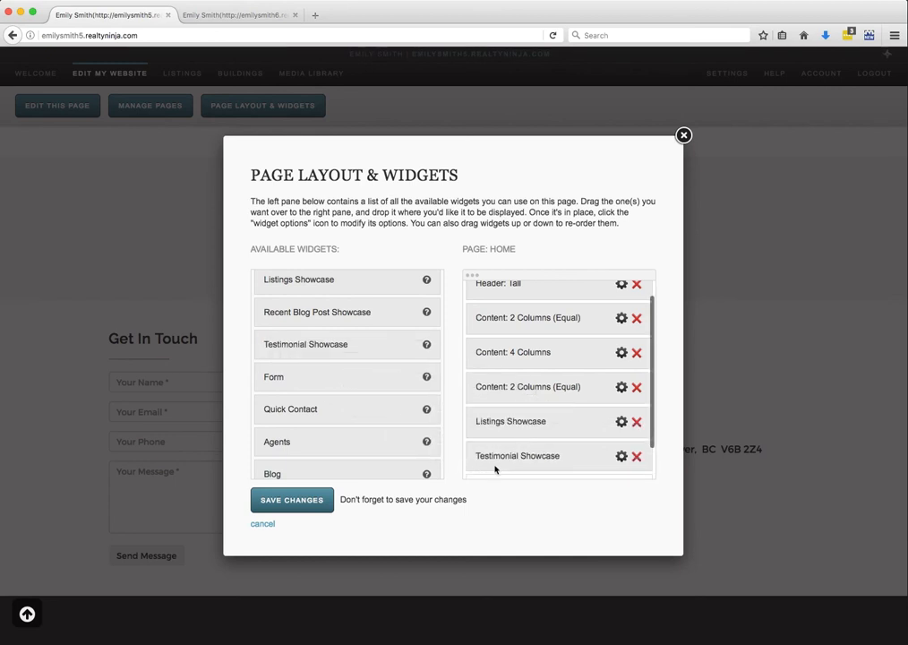
left_click(292, 500)
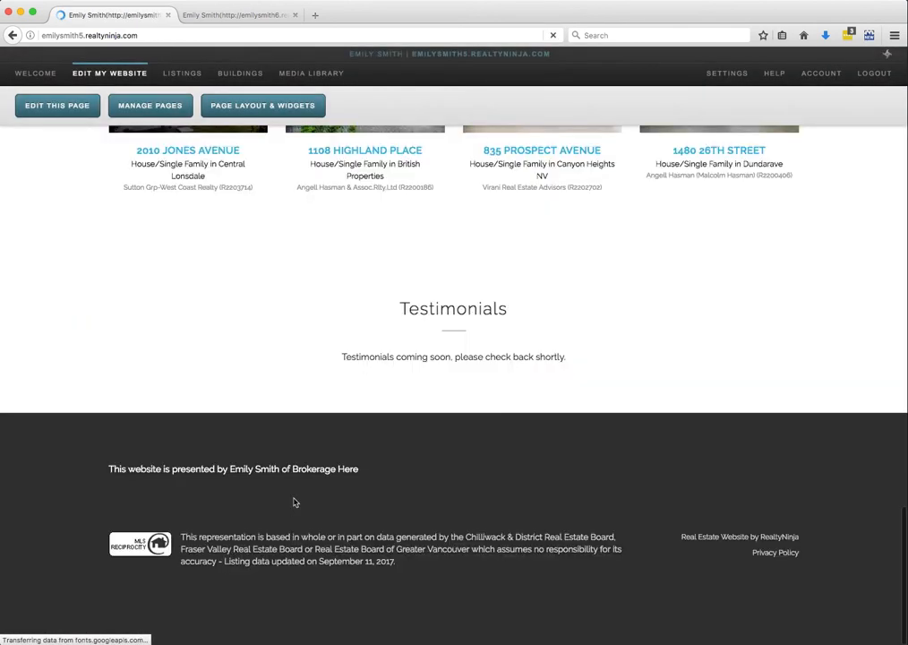
scroll(295, 503, "up", 1)
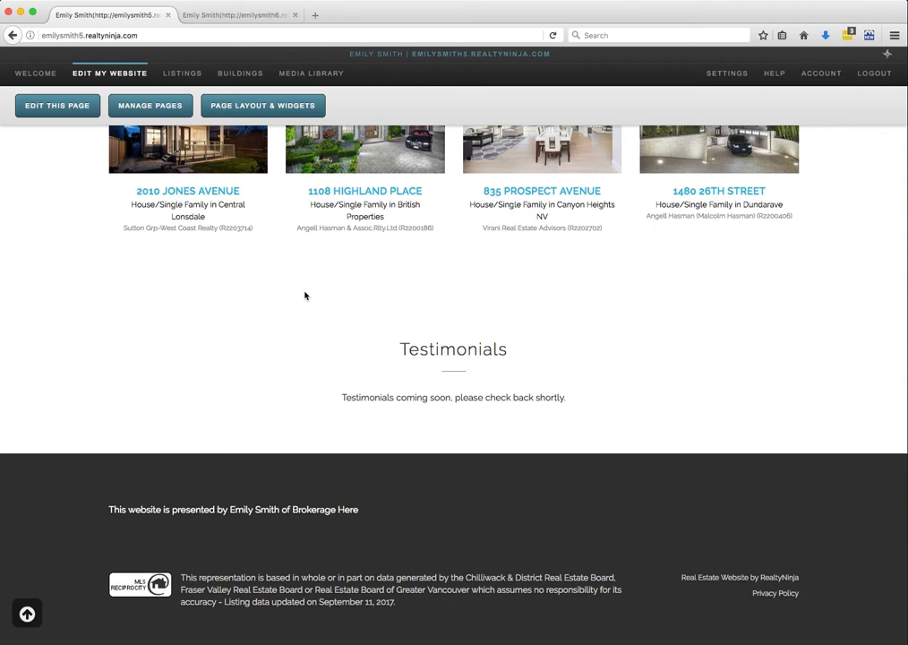
Fill in the Testimonial Showcase widget's first testimonial with the copied placeholder text and the clients' names.
left_click(264, 112)
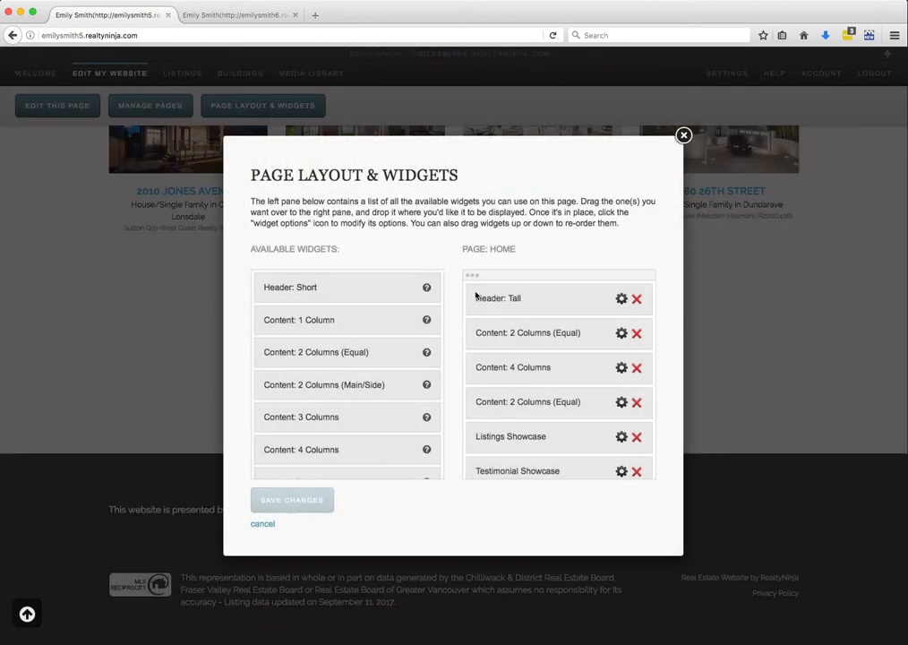
scroll(593, 391, "down", 2)
left_click(619, 424)
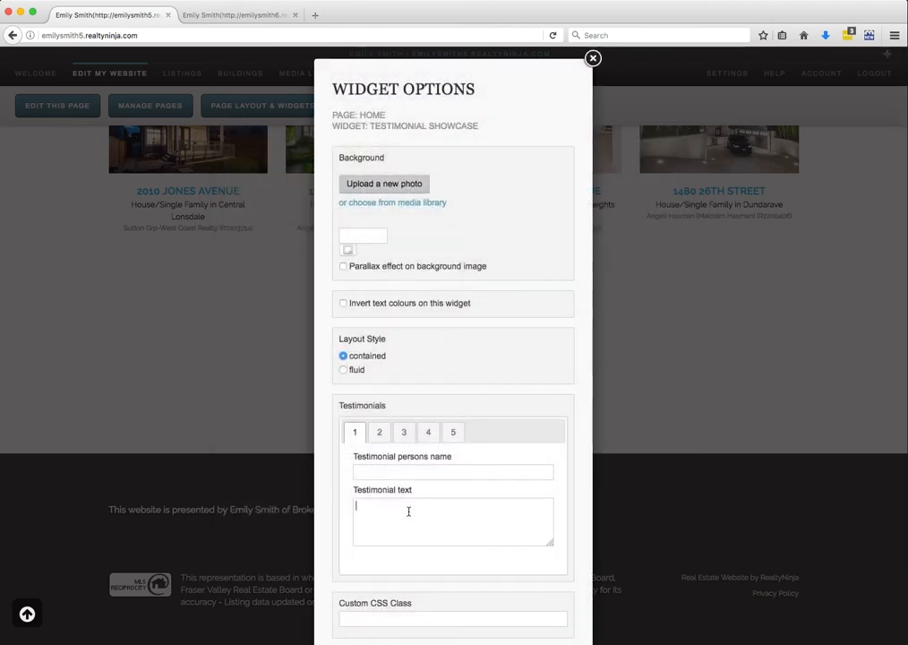
key("super+v")
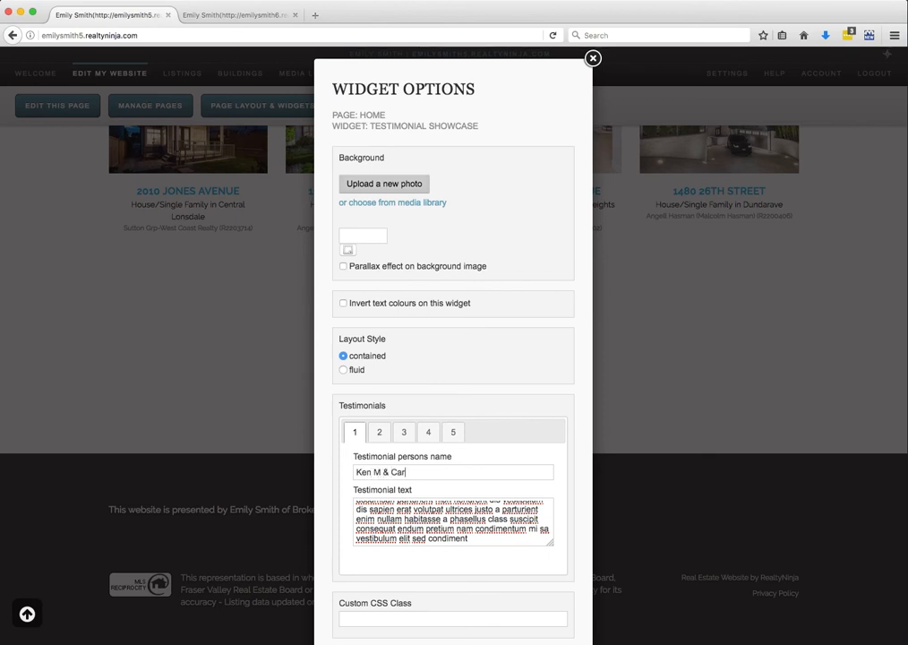
Fill in the widget's second testimonial with the copied placeholder text and the client's full name.
left_click(378, 433)
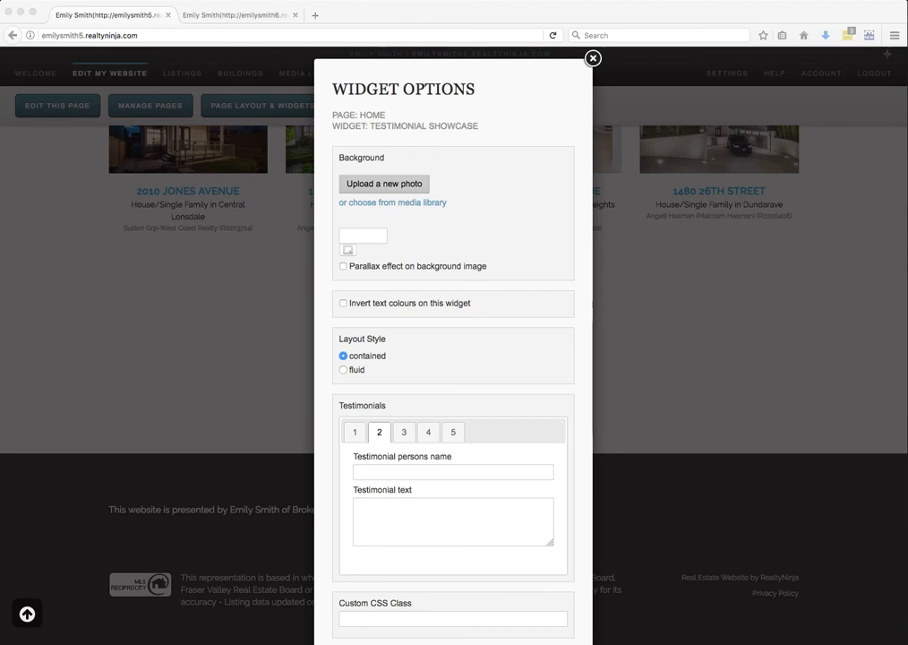
left_click(390, 535)
key("super+v")
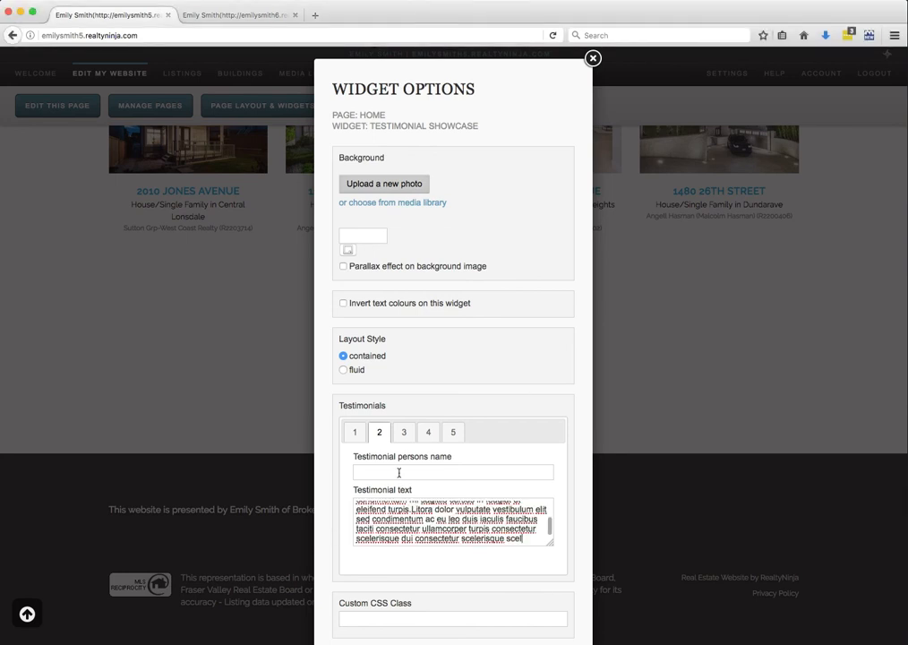
type("Bob Smith")
Apply the testimonial entries, save the page layout and flip between the two testimonials on the home page.
scroll(439, 470, "down", 3)
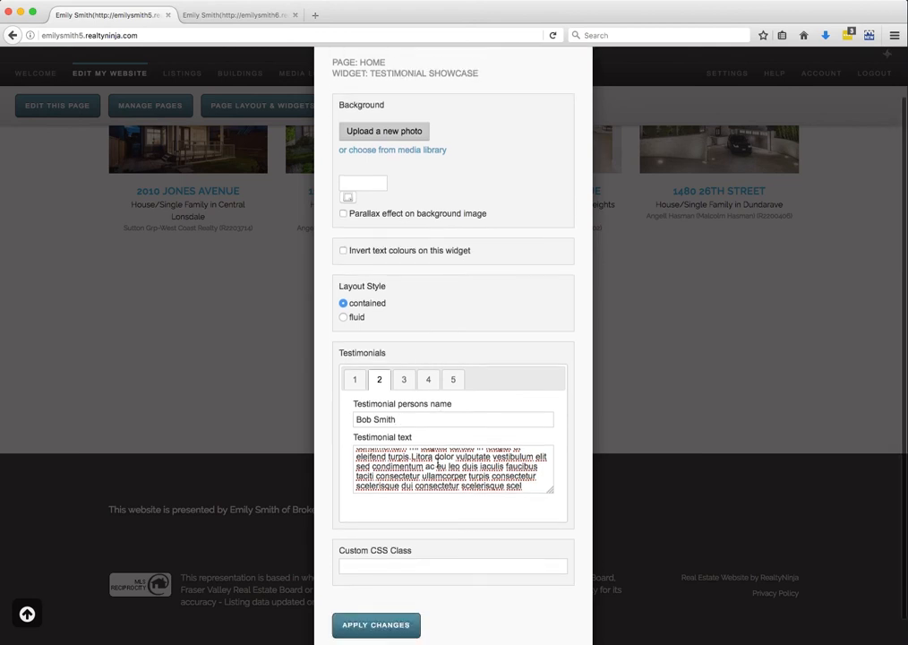
left_click(384, 600)
left_click(294, 505)
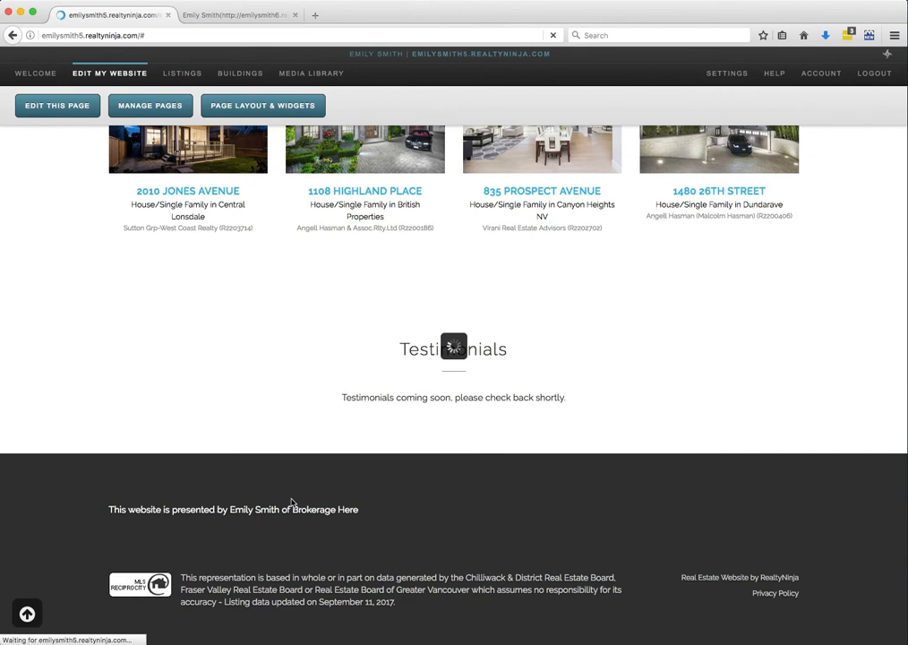
scroll(294, 504, "down", 2)
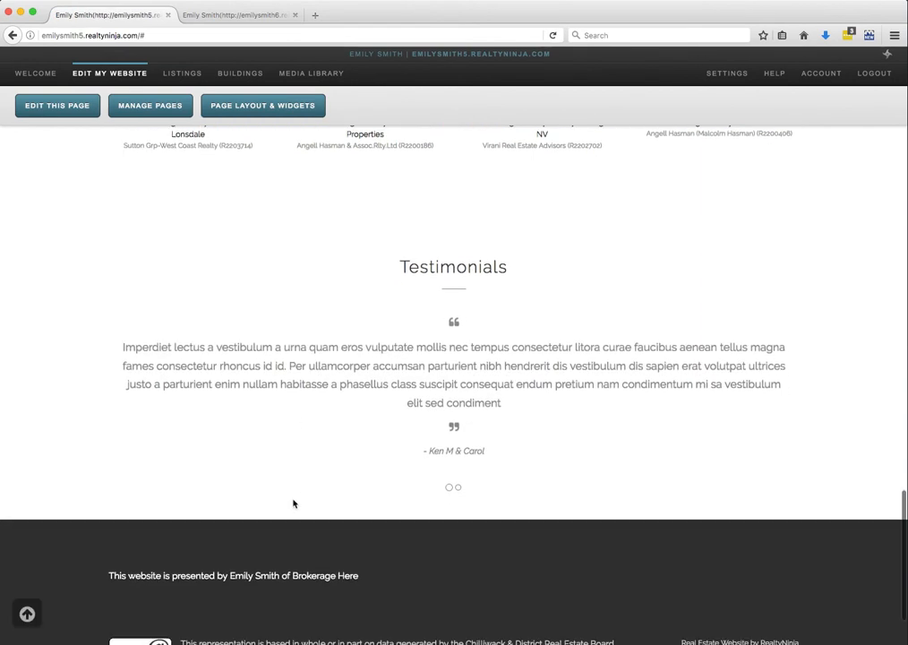
left_click(458, 489)
left_click(450, 489)
Upload bedroom-blue.jpg as the background photo of the home page's Testimonial Showcase widget.
left_click(260, 108)
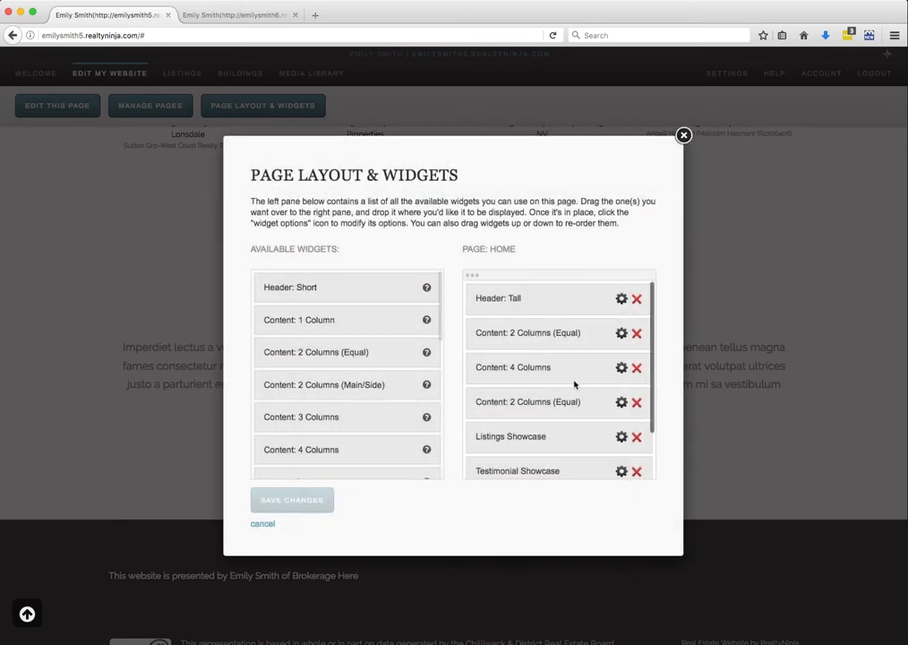
scroll(577, 387, "down", 2)
left_click(621, 422)
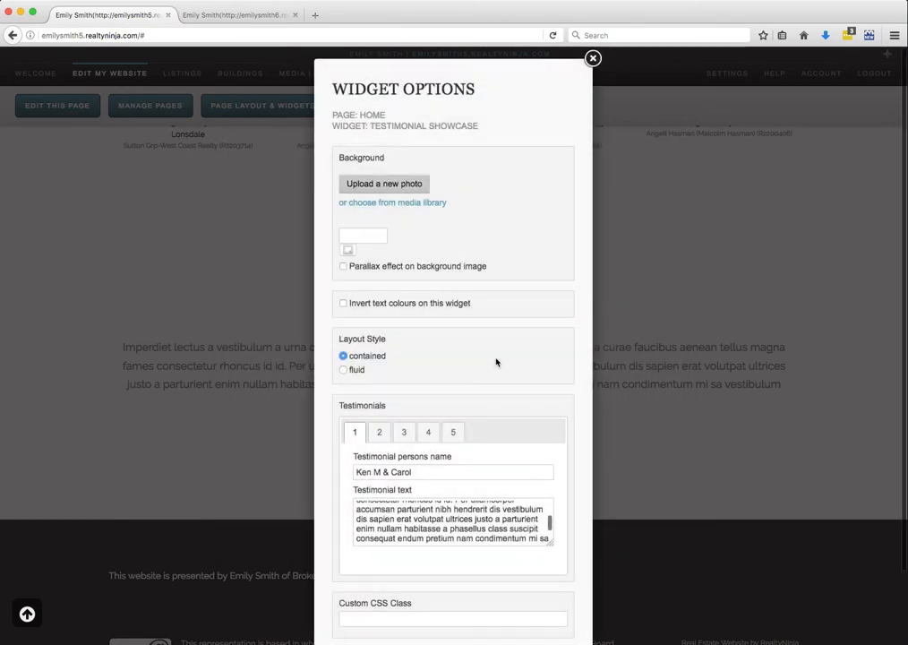
left_click(388, 184)
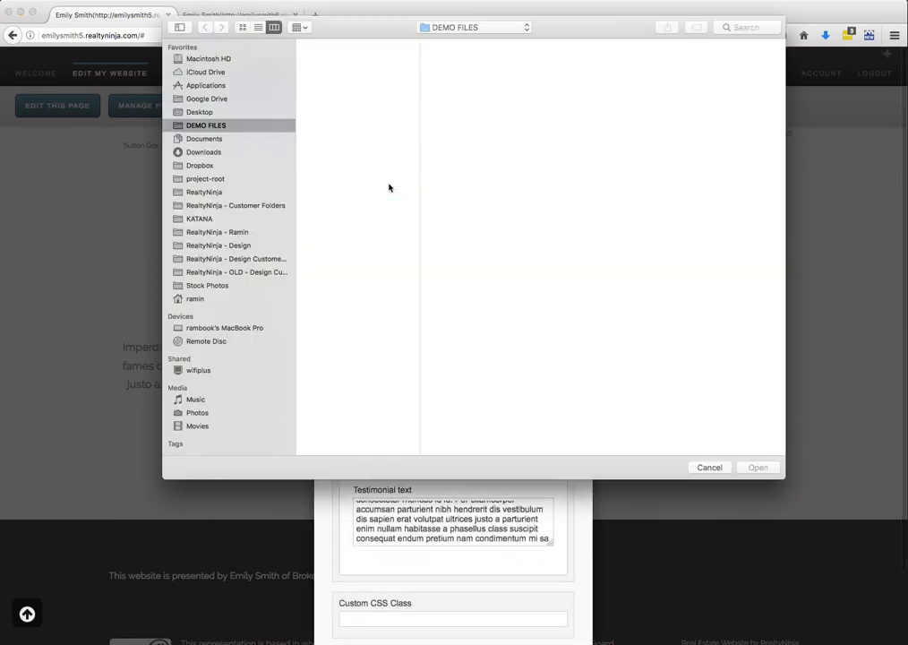
double_click(328, 46)
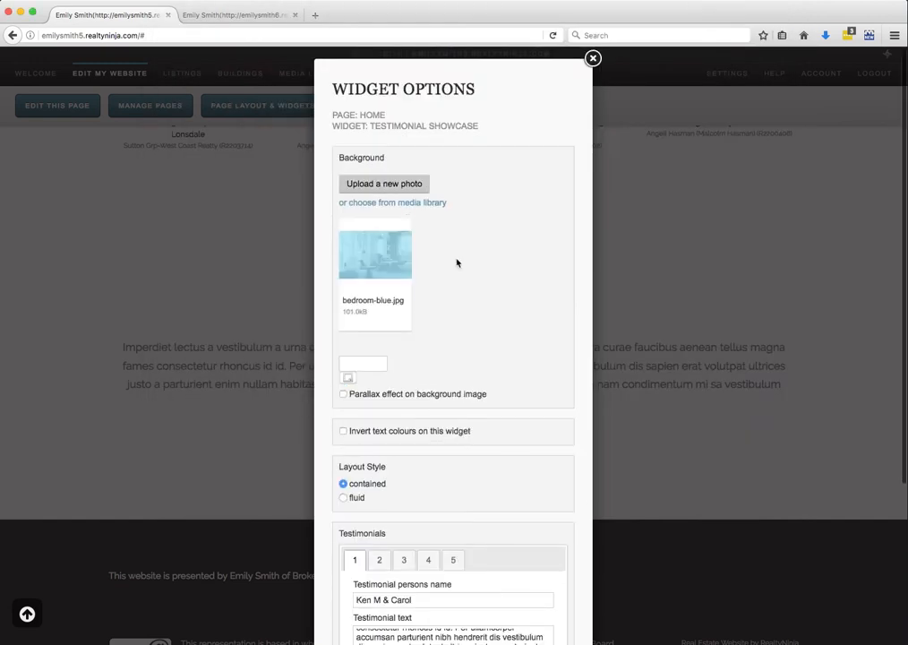
Enable the parallax background effect and inverted text colours on the Testimonial Showcase widget, apply them and save the page layout.
left_click(343, 394)
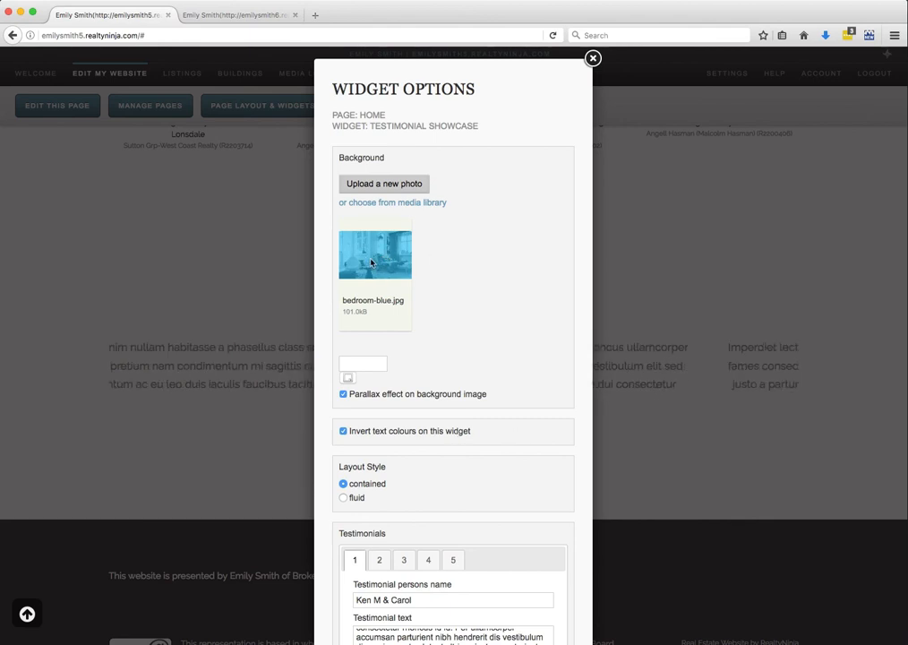
scroll(492, 433, "down", 5)
left_click(376, 597)
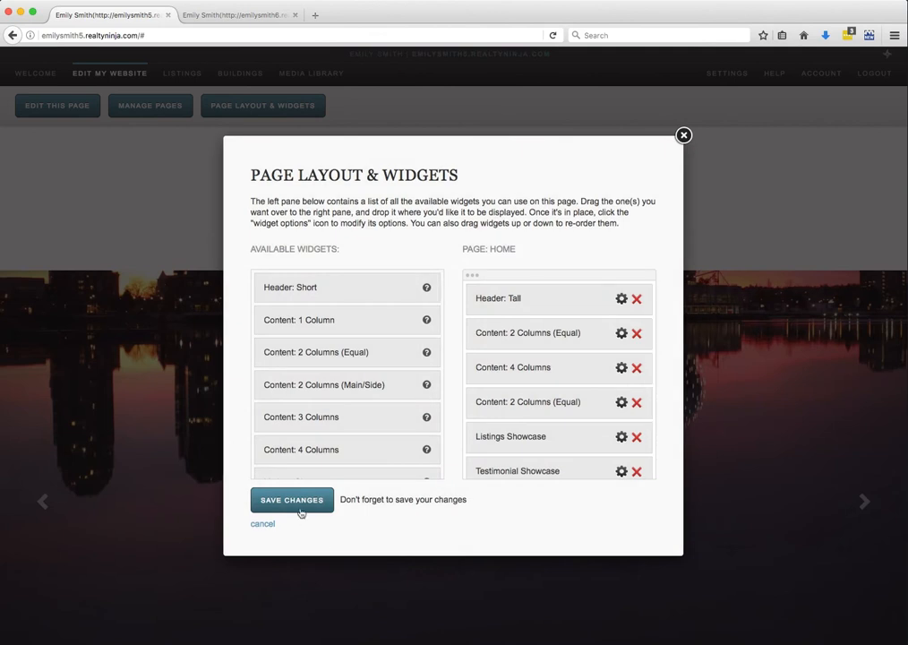
left_click(298, 507)
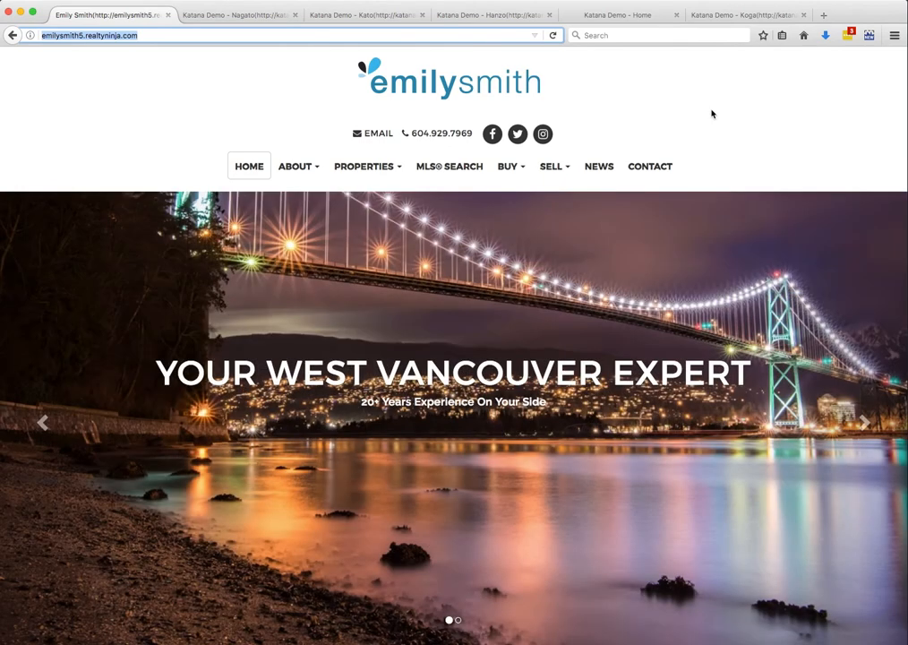
Review the finished home page from the header slider through the content, listings and testimonials, and return to its start.
scroll(712, 113, "down", 3)
scroll(712, 114, "down", 8)
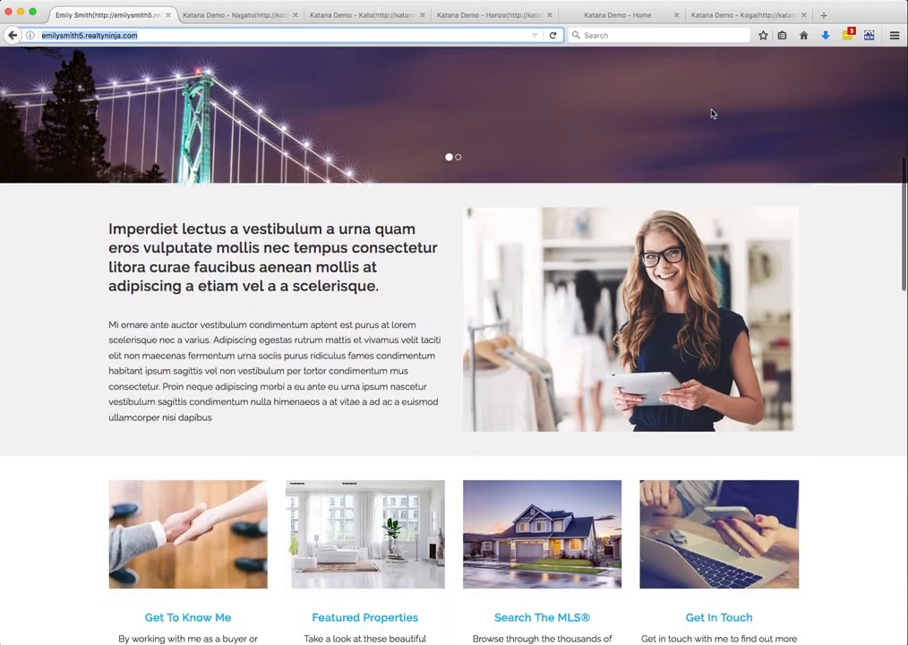
scroll(712, 113, "down", 6)
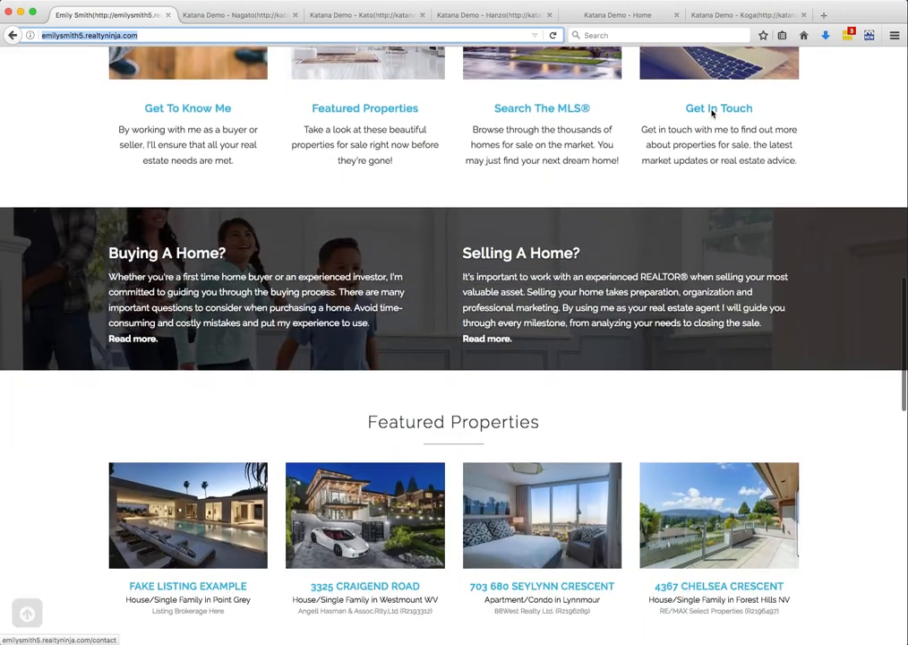
scroll(712, 114, "down", 5)
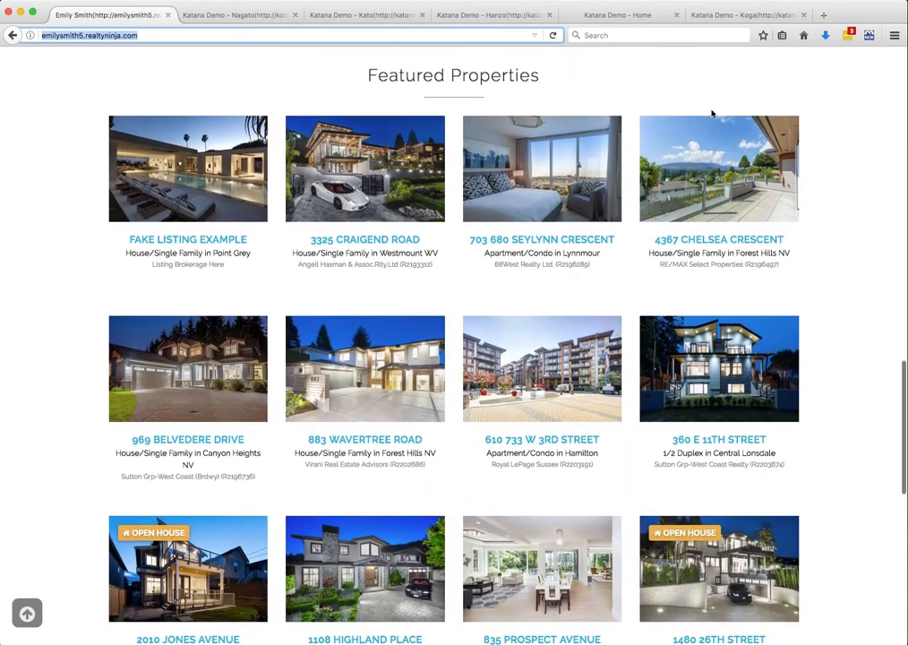
scroll(712, 113, "down", 5)
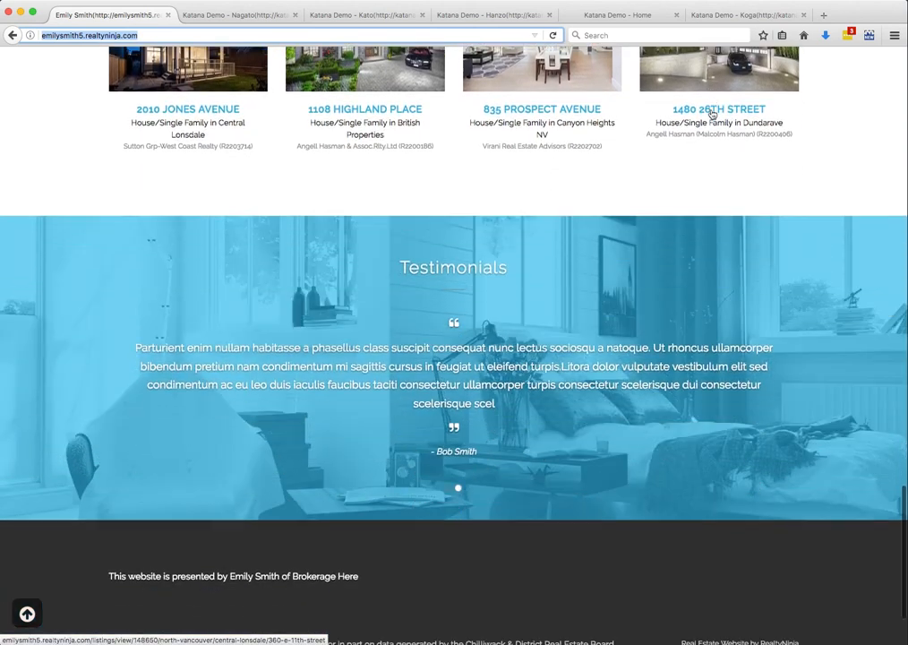
scroll(711, 114, "up", 20)
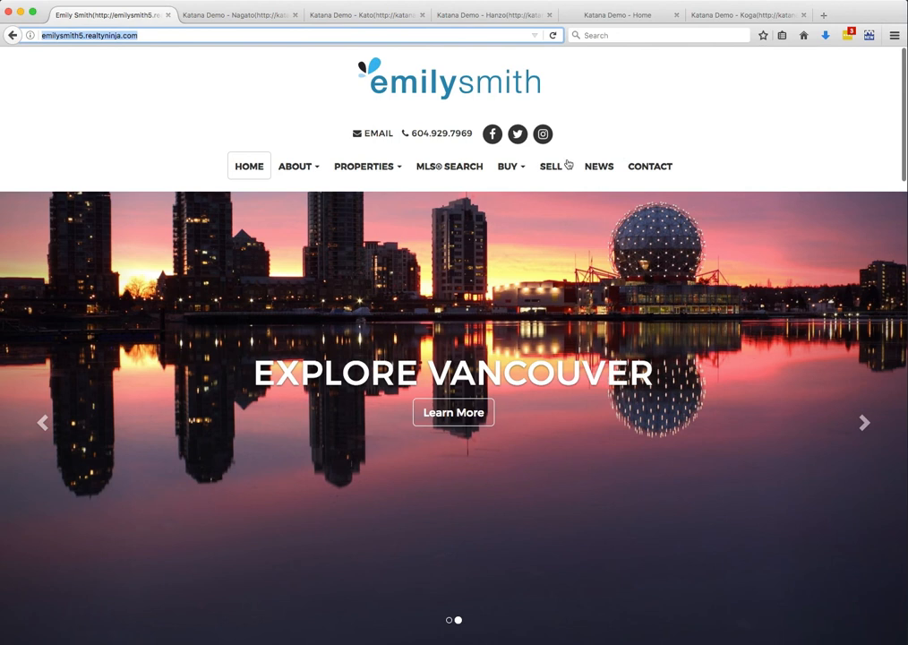
left_click(59, 142)
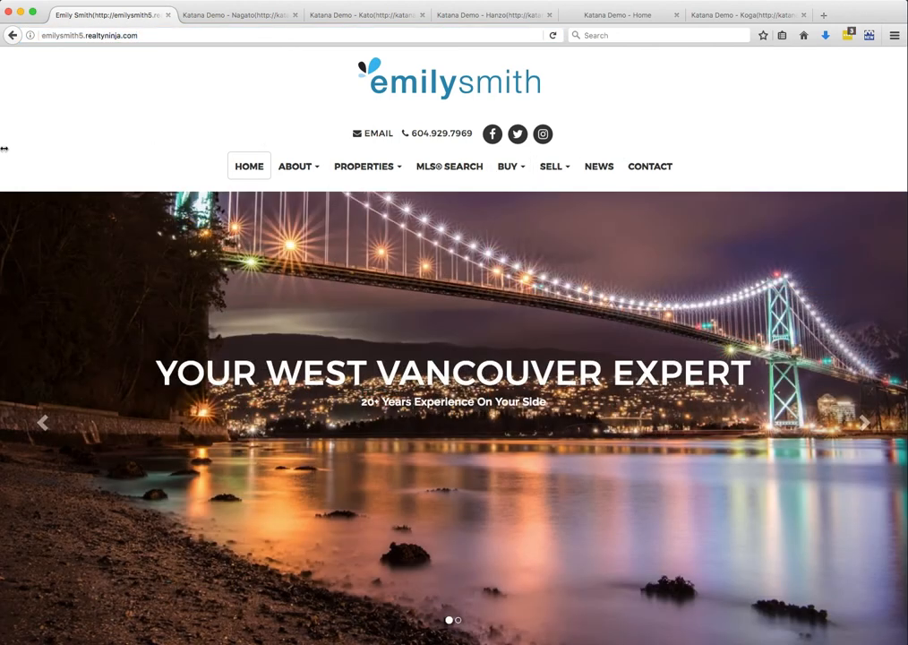
mouse_move(2, 149)
left_mouse_down()
mouse_move(700, 154)
mouse_move(4, 160)
left_mouse_up()
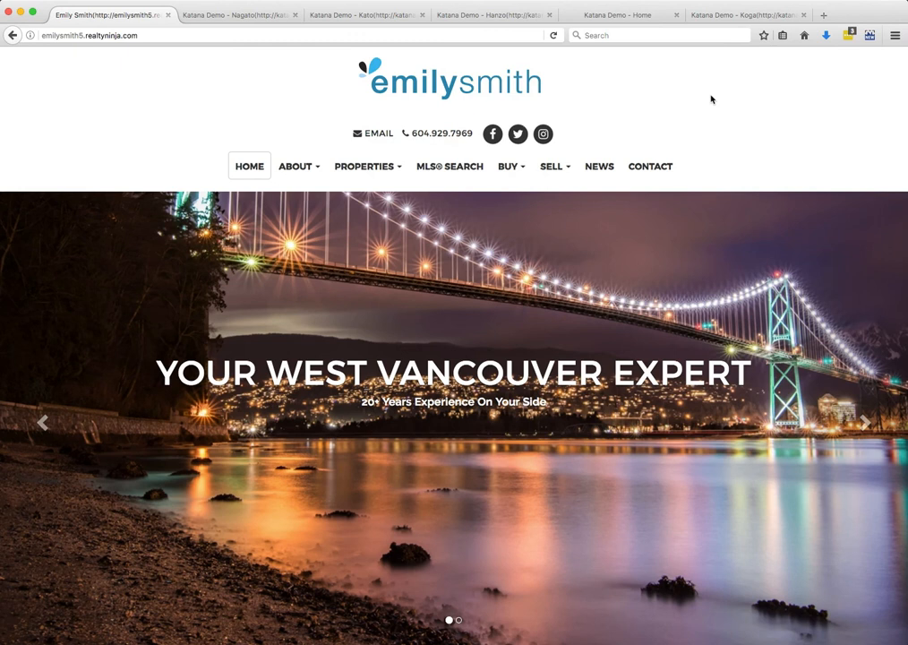
Look through the open Katana demo websites, from Nagato, Kato and Hanzo to the Home and Koga demos, to compare their designs.
left_click(229, 15)
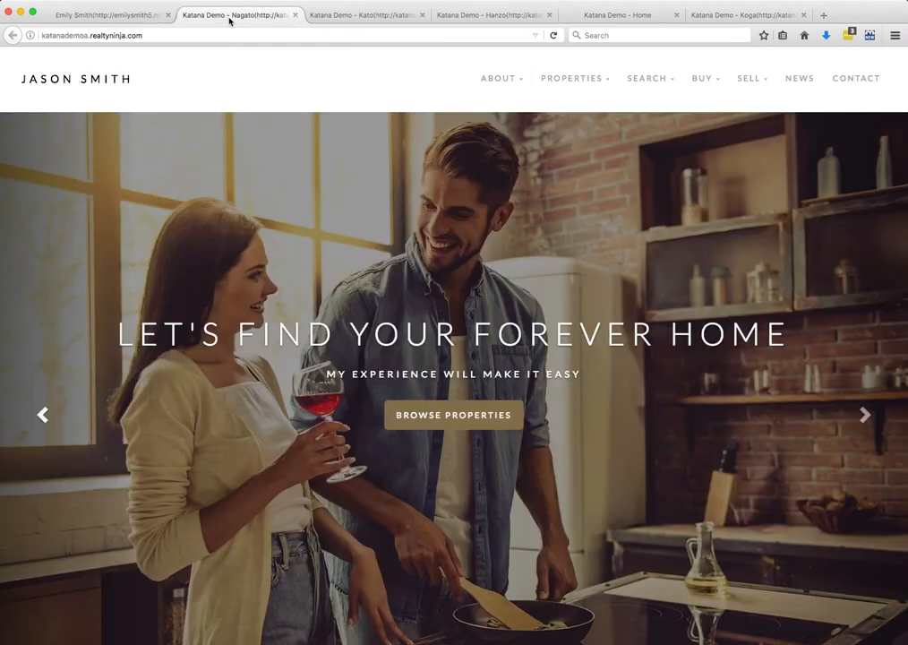
left_click(359, 17)
scroll(385, 172, "down", 10)
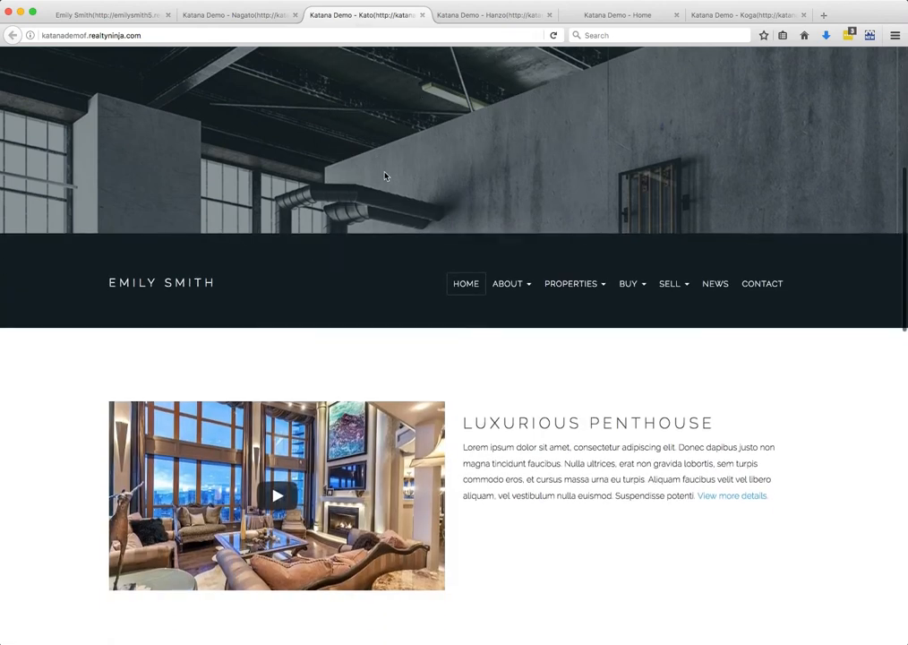
left_click(480, 16)
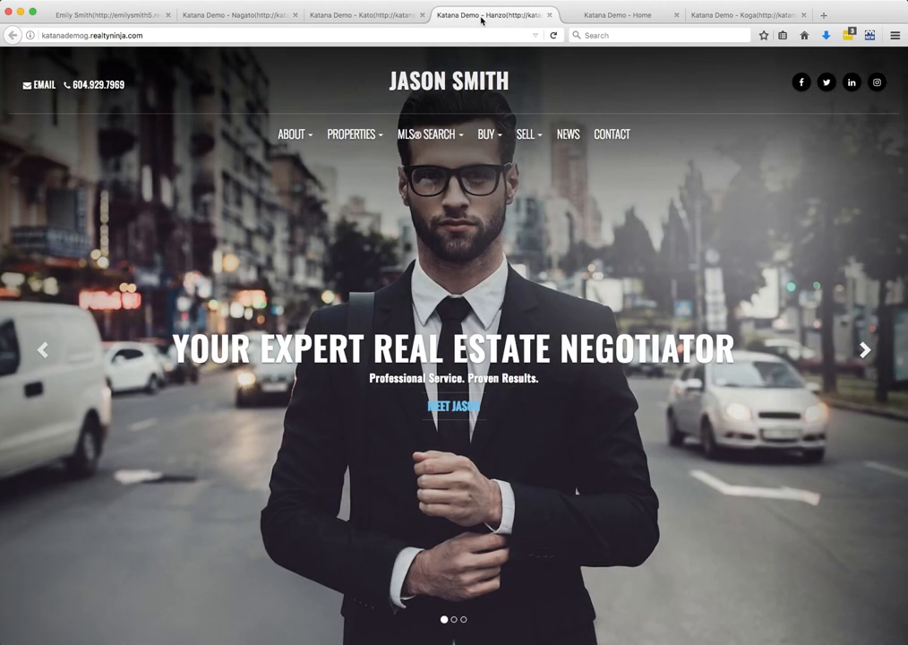
left_click(625, 20)
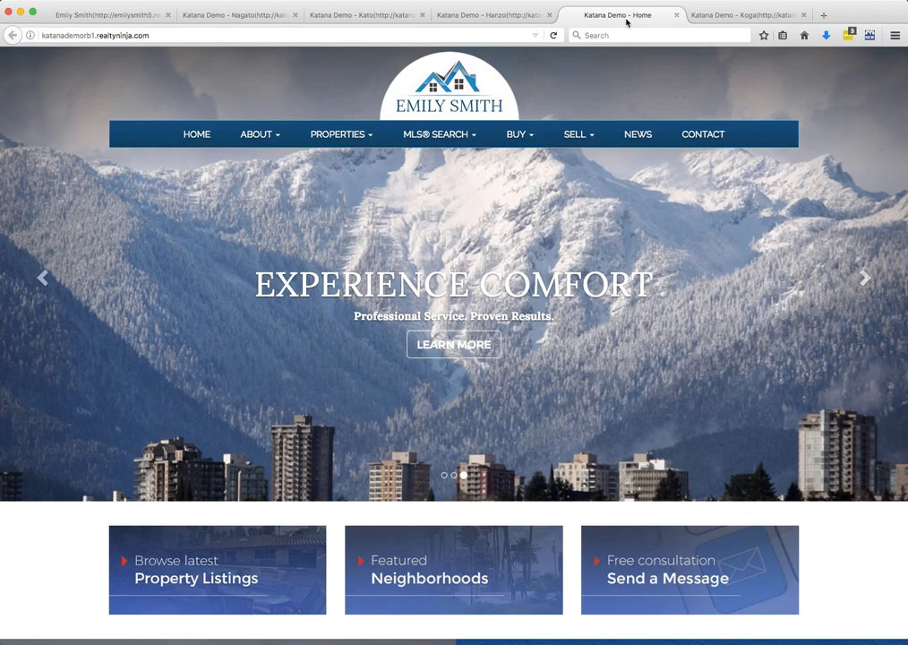
left_click(746, 17)
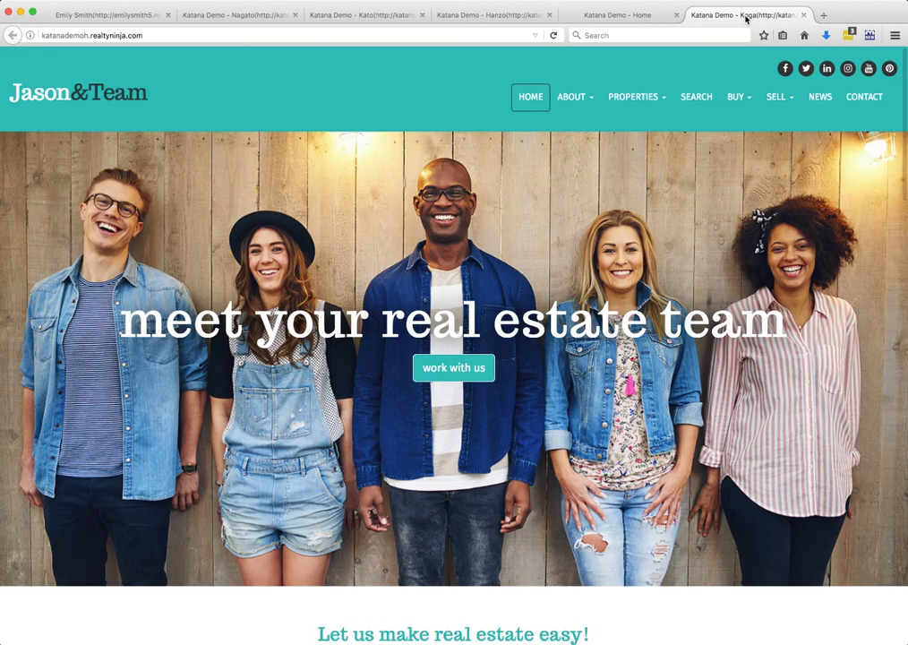